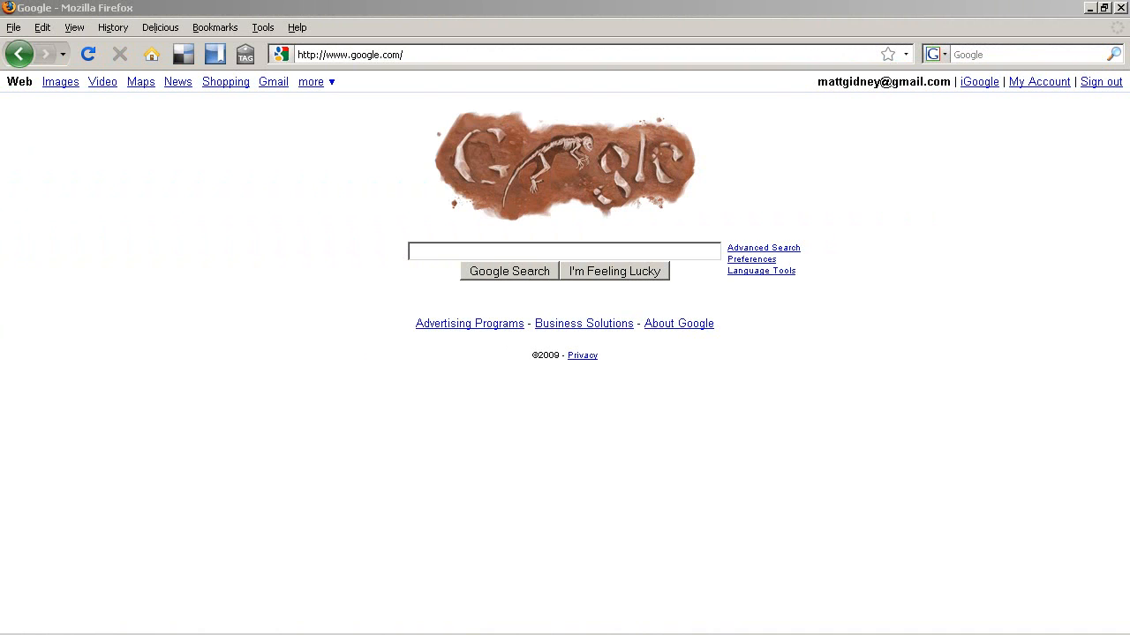
Step: Search Google for 'blue series router' and open UCIGO's sponsored Blue Series result
left_click(709, 253)
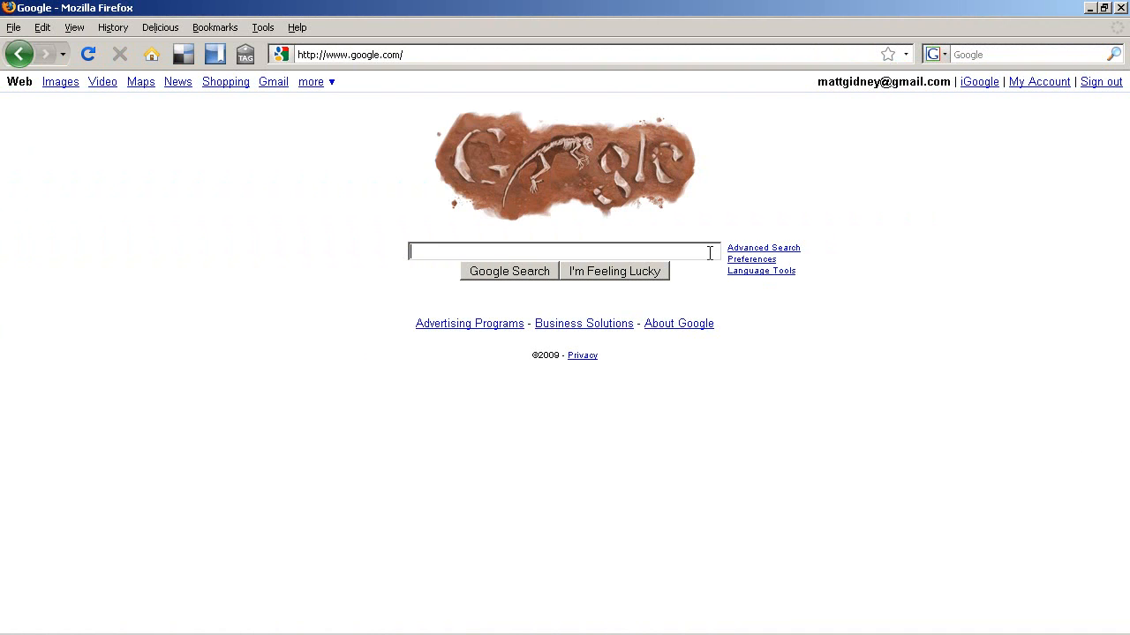
type("blue series router")
left_click(543, 269)
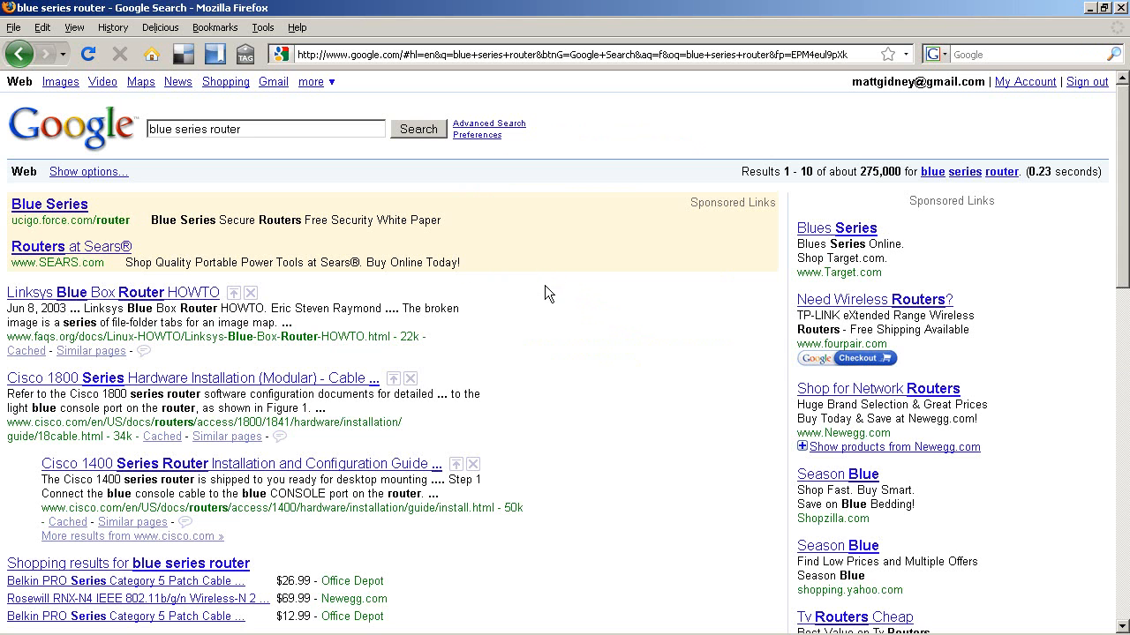
left_click(70, 208)
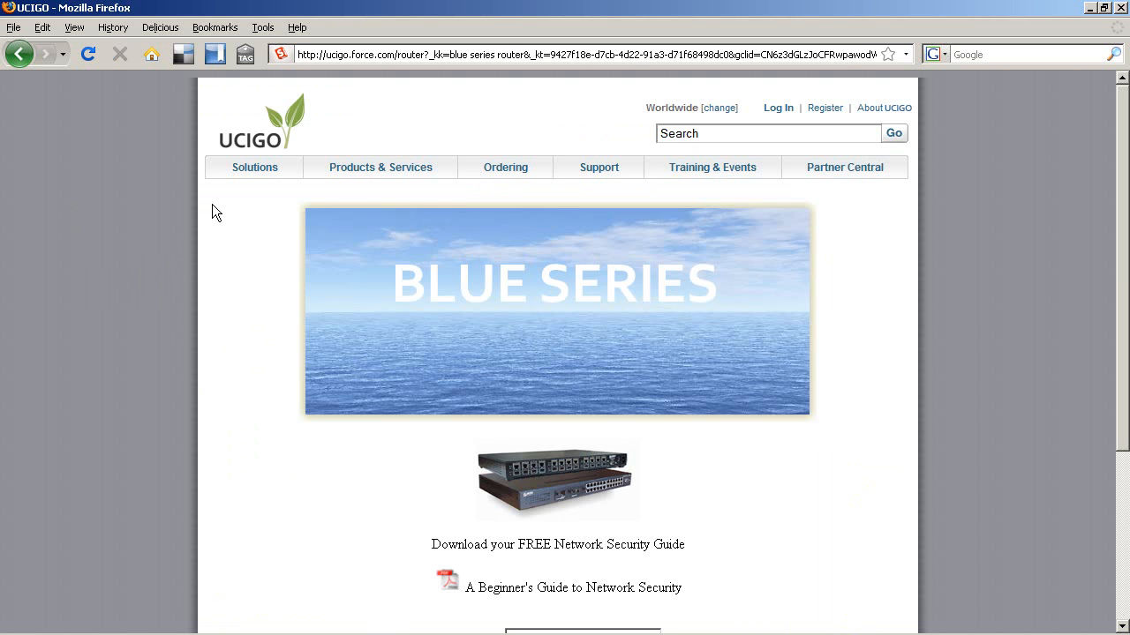
Step: Fill the guide form's first name, last name and e-mail address from autocomplete suggestions
scroll(212, 205, "down", 2)
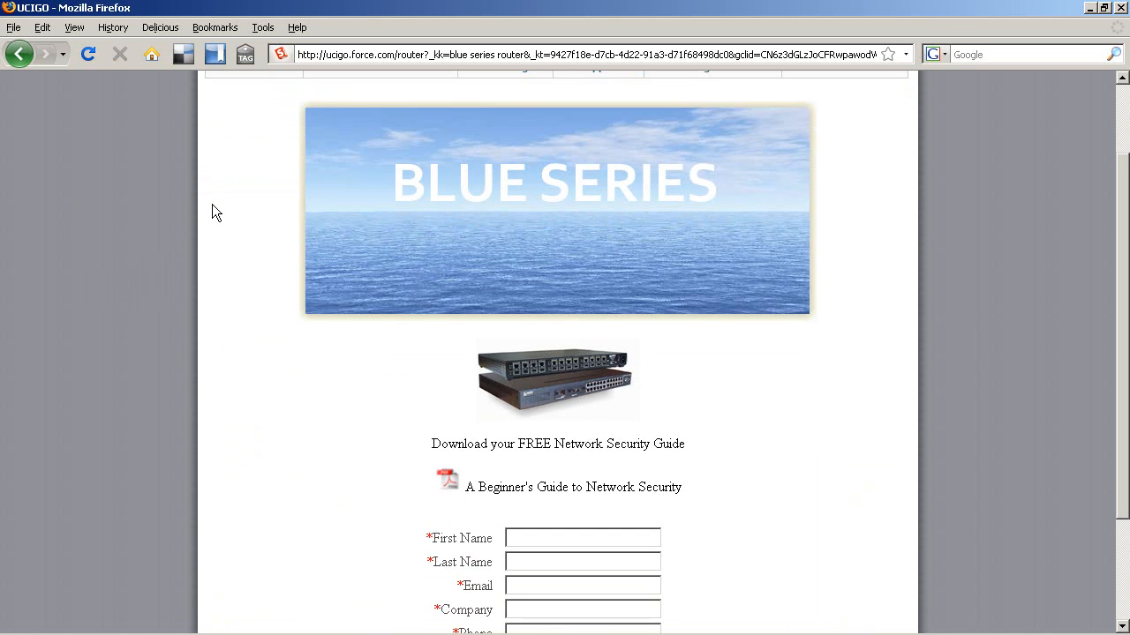
scroll(212, 205, "down", 3)
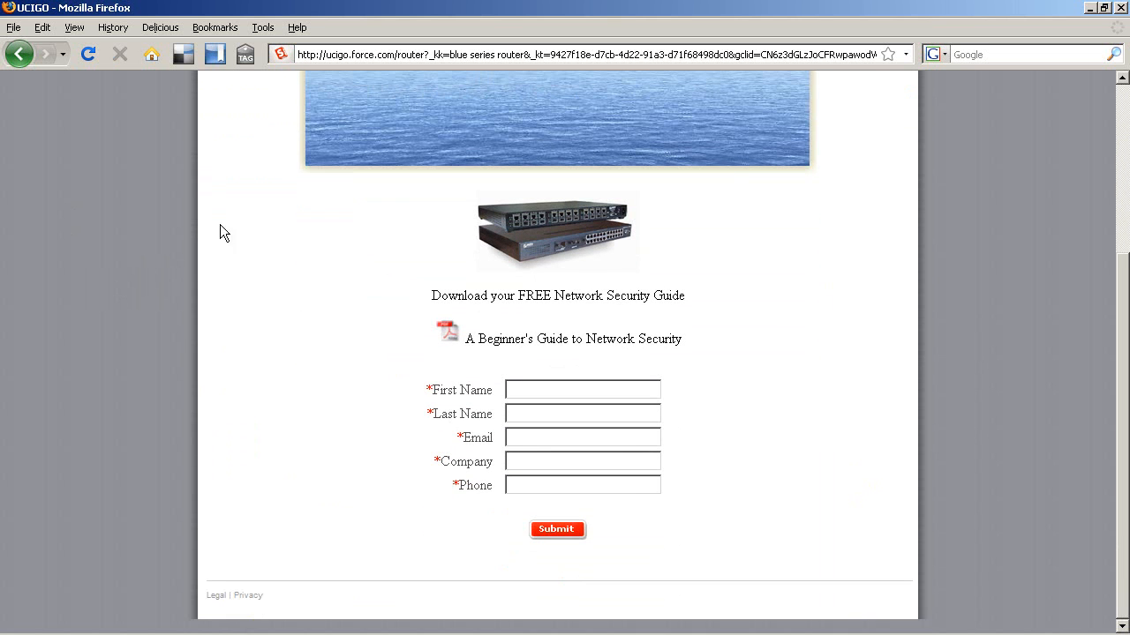
left_click(541, 391)
type("d")
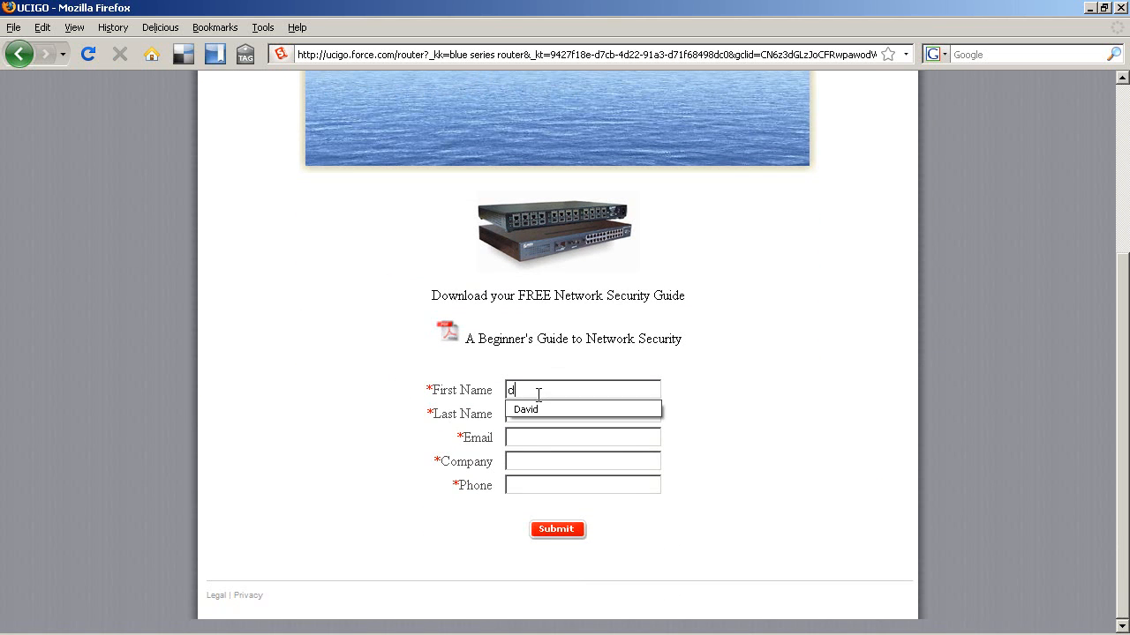
left_click(538, 406)
left_click(537, 412)
type("a")
left_click(540, 428)
left_click(540, 436)
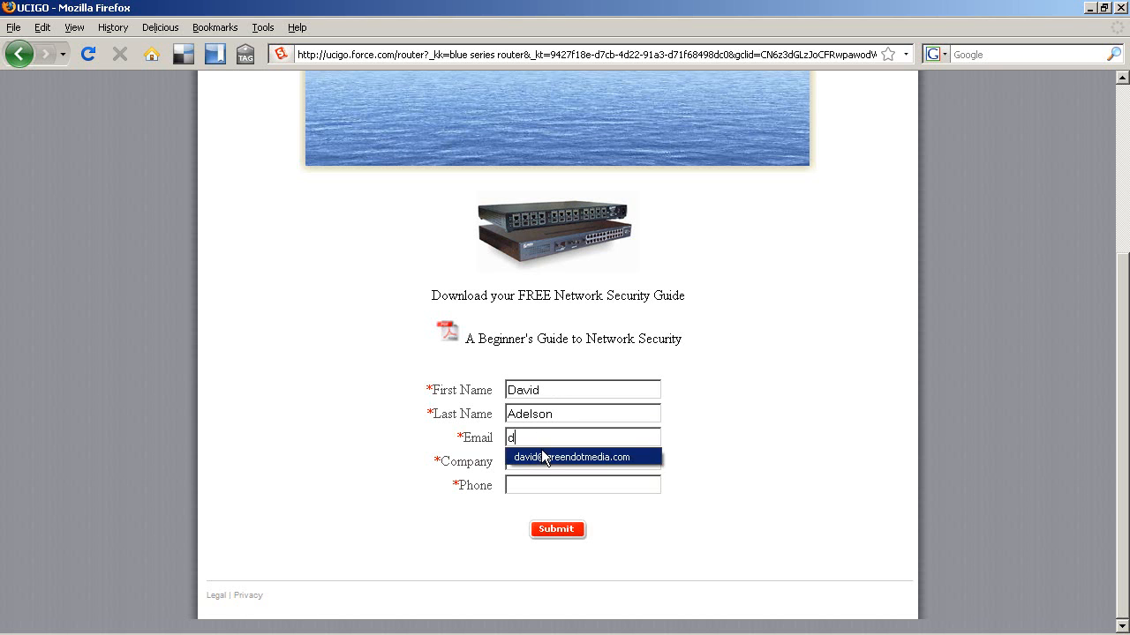
left_click(541, 457)
Step: Enter company Green Dot Media and the contact's phone number, then submit the form
type("G")
left_click(532, 477)
left_click(536, 486)
type("415-555-1313")
left_click(538, 500)
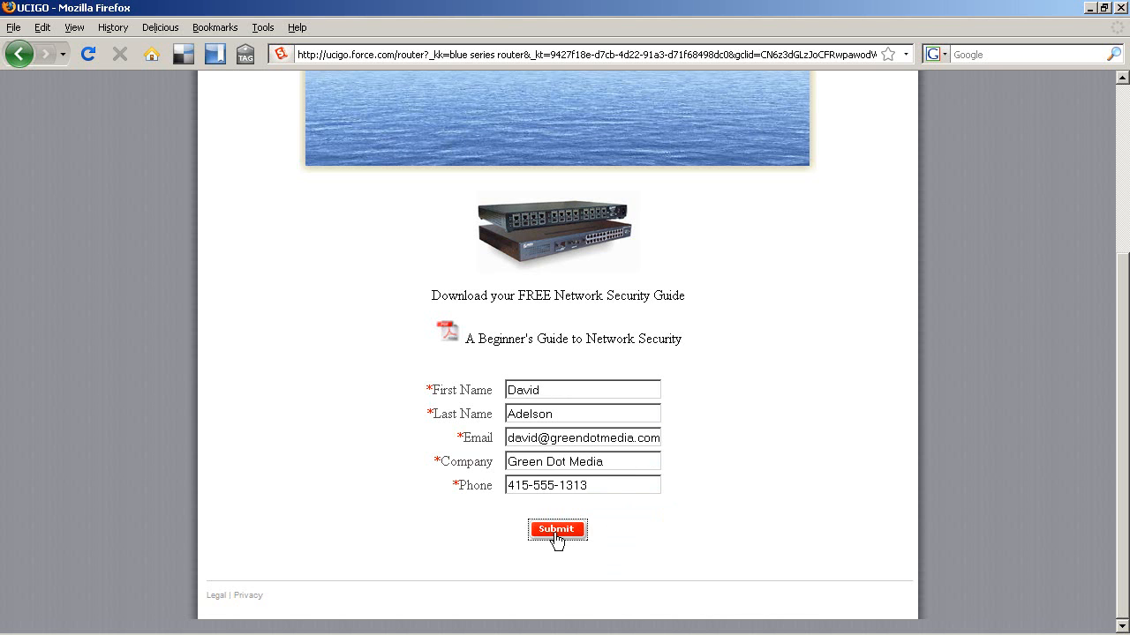
left_click(556, 530)
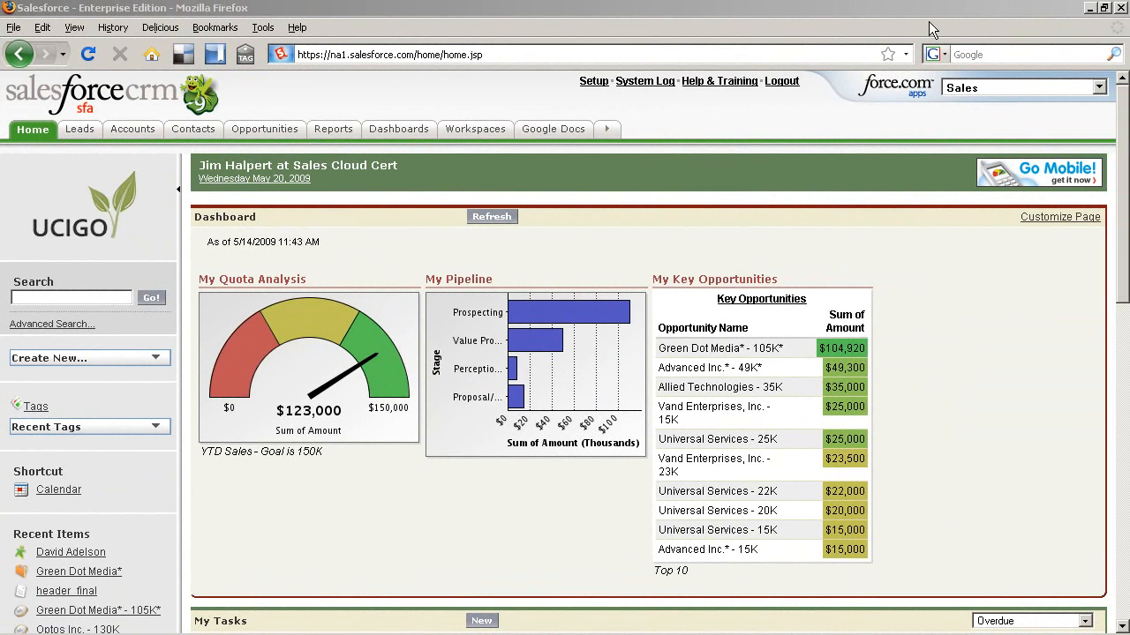
Step: Switch Leads to the My Leads* view and open the Green Dot Media* record
left_click(95, 130)
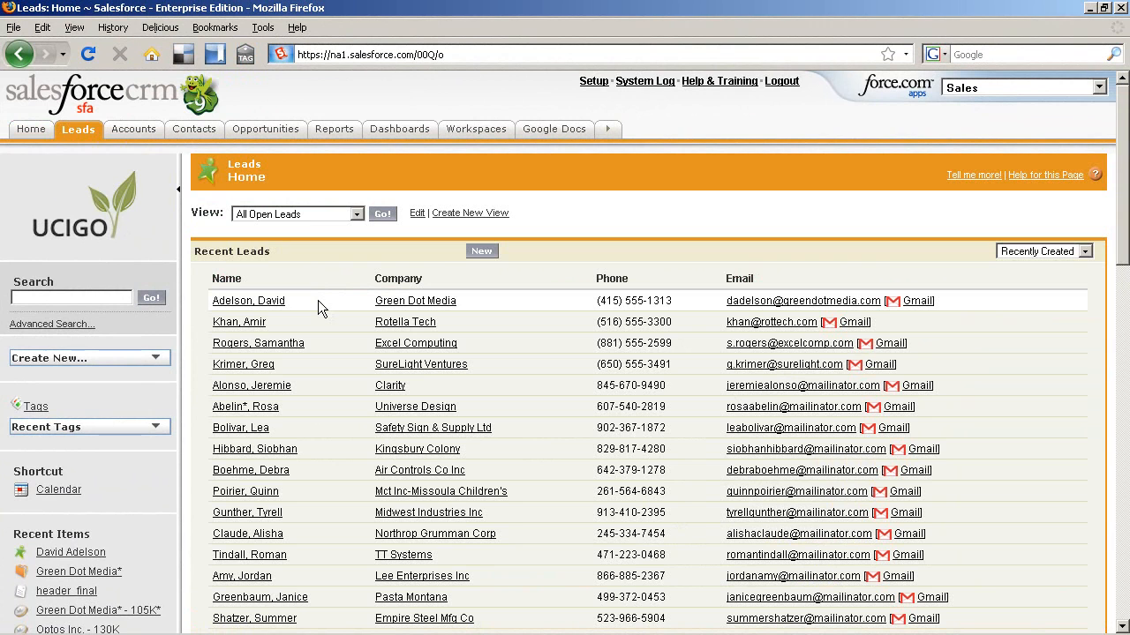
left_click(353, 214)
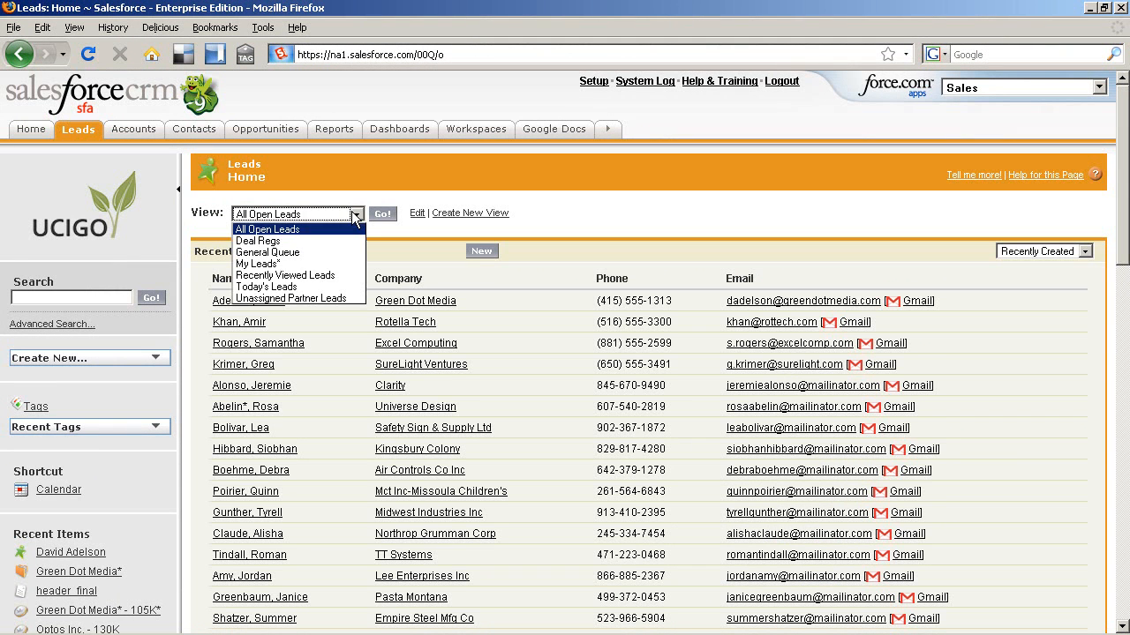
left_click(342, 264)
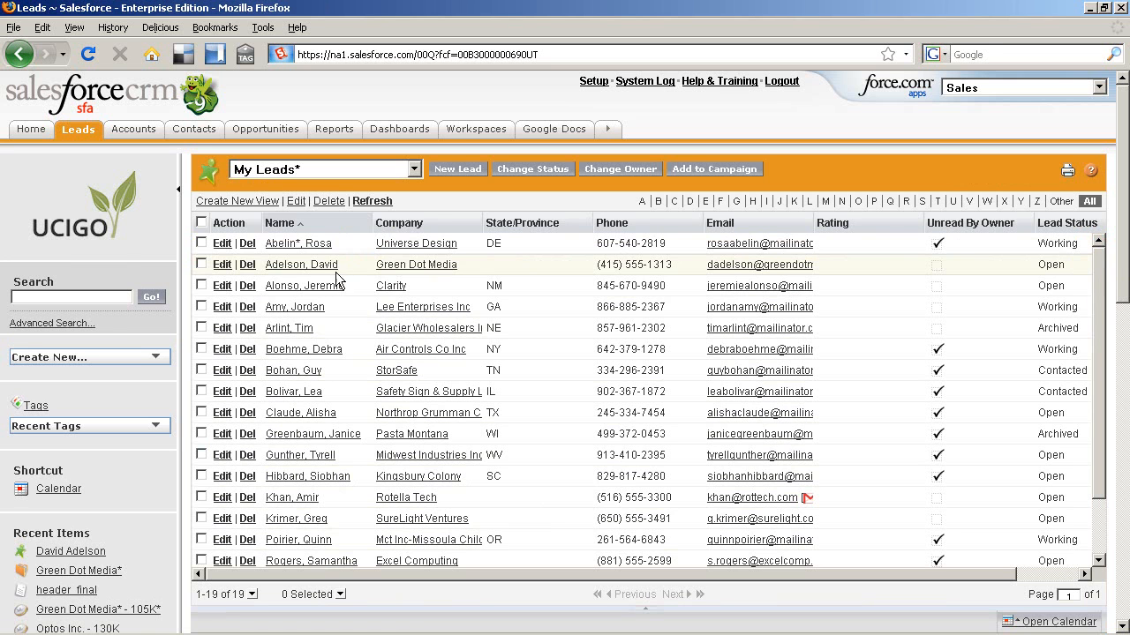
left_click(114, 573)
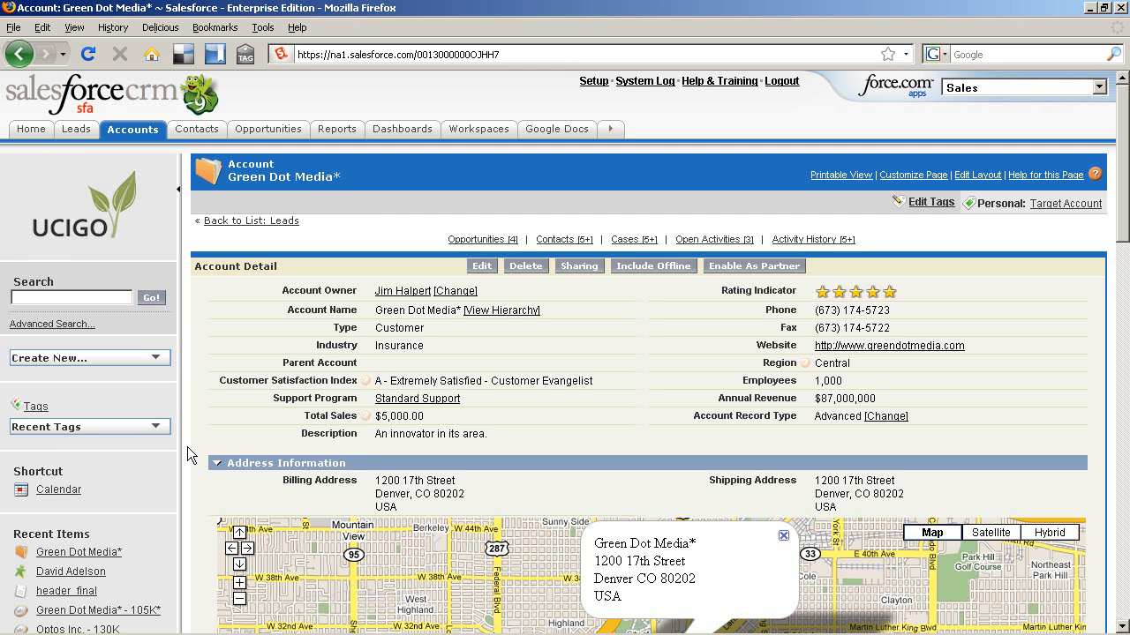
Step: Review the Green Dot Media* account page, then open its 'Green Dot Media* - 105K*' opportunity
scroll(190, 450, "down", 3)
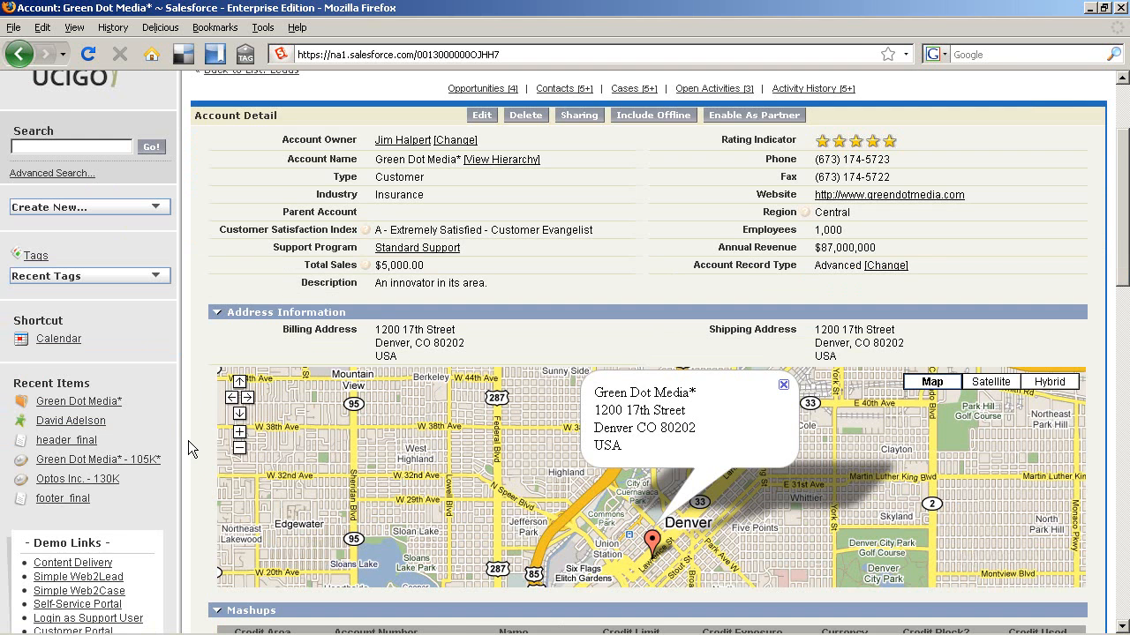
scroll(189, 441, "down", 2)
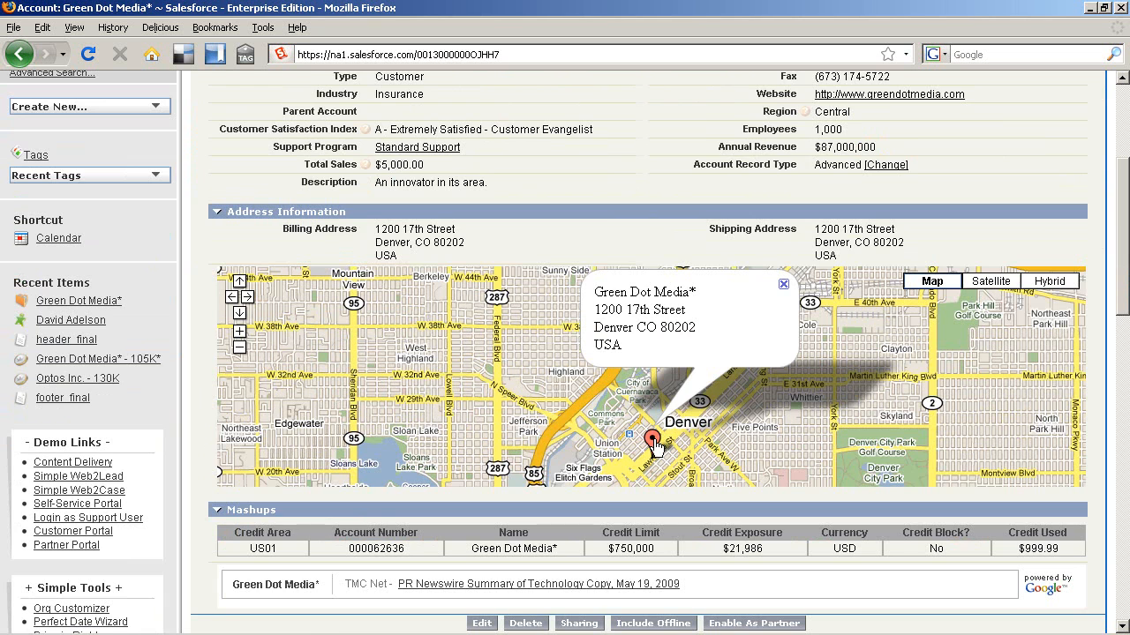
scroll(654, 445, "down", 3)
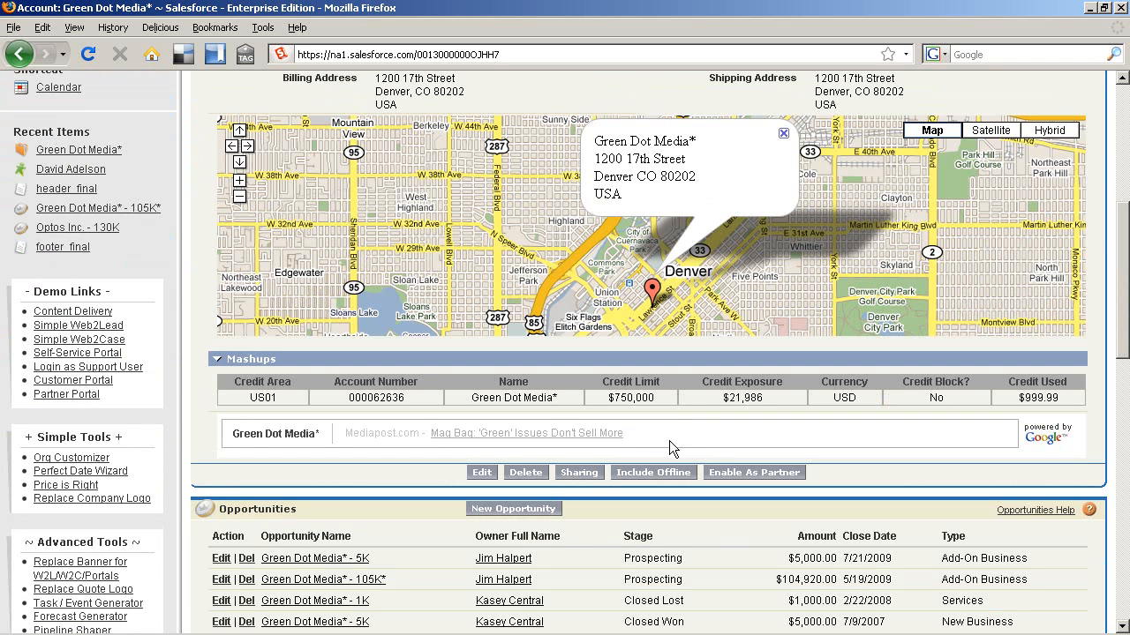
scroll(598, 436, "down", 1)
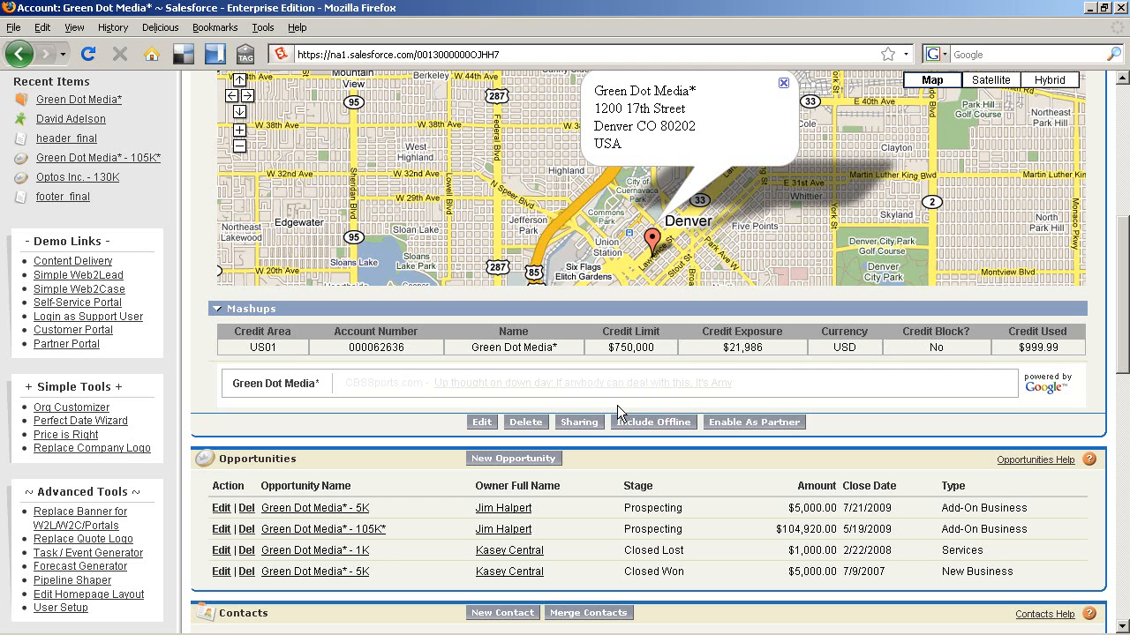
scroll(617, 405, "down", 1)
scroll(618, 405, "down", 1)
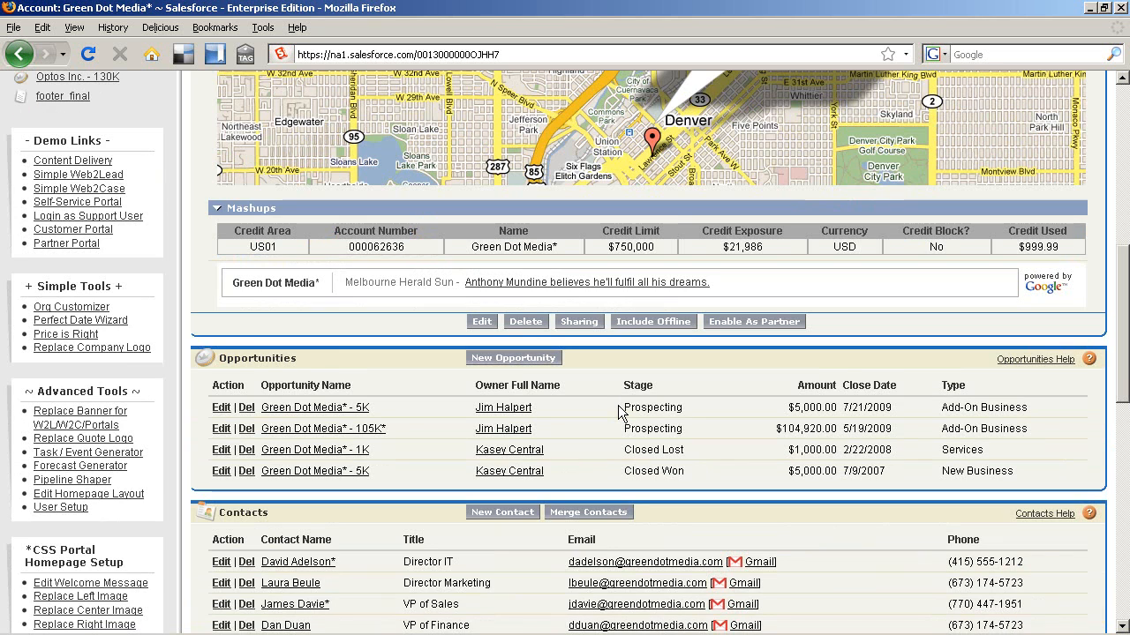
scroll(618, 411, "down", 3)
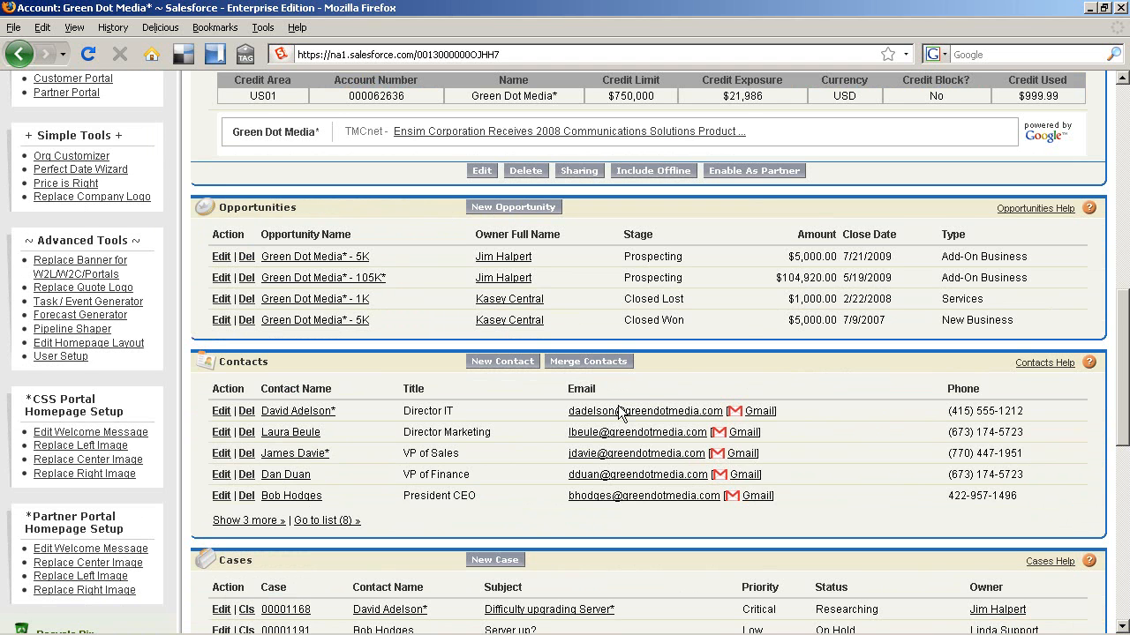
scroll(620, 411, "down", 4)
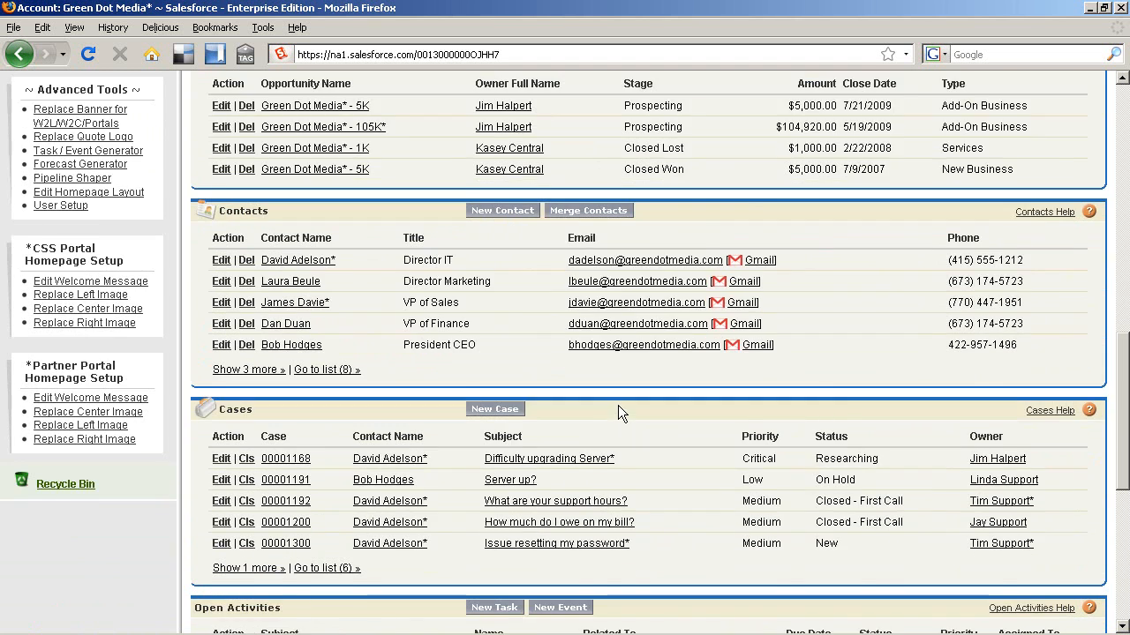
scroll(618, 406, "down", 1)
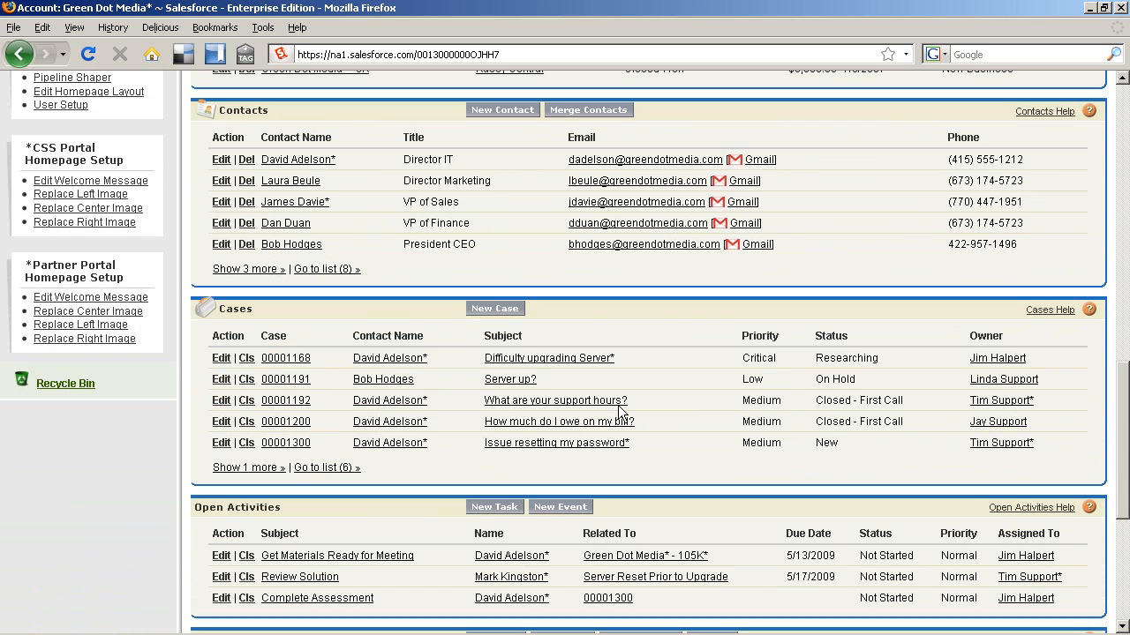
scroll(618, 406, "down", 2)
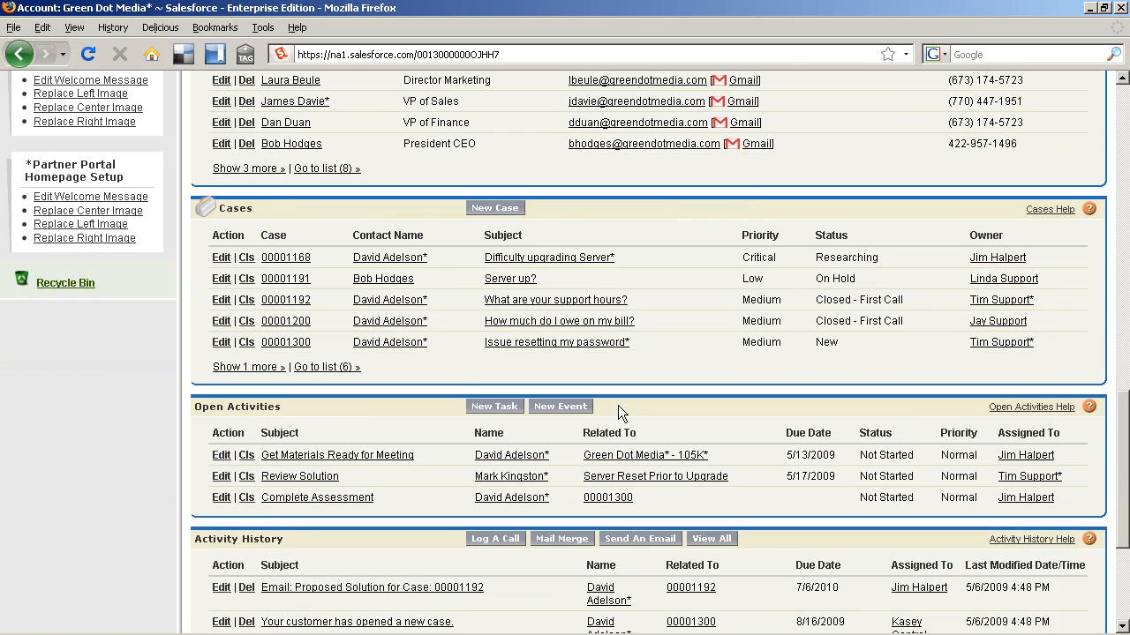
scroll(618, 405, "down", 2)
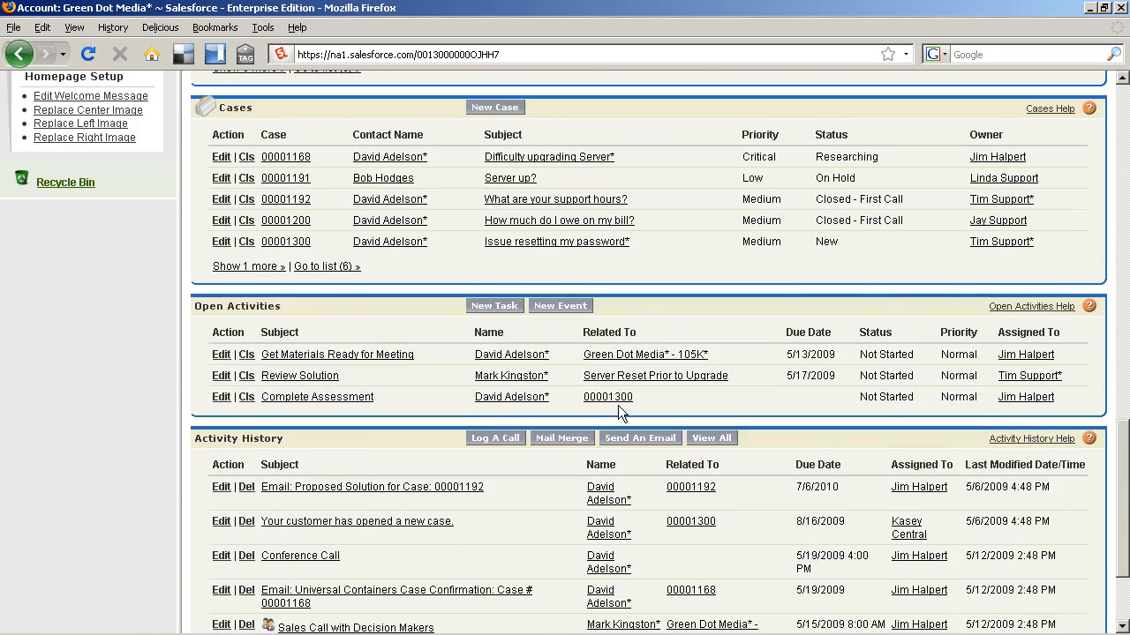
scroll(618, 406, "down", 2)
scroll(617, 405, "down", 1)
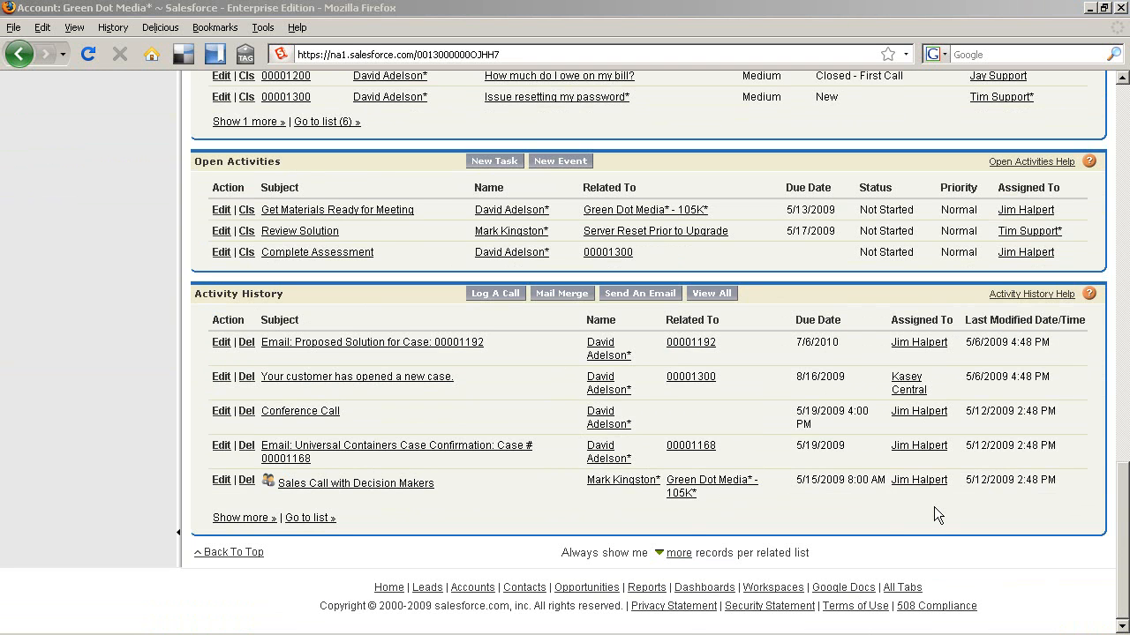
scroll(929, 511, "up", 4)
scroll(916, 498, "up", 8)
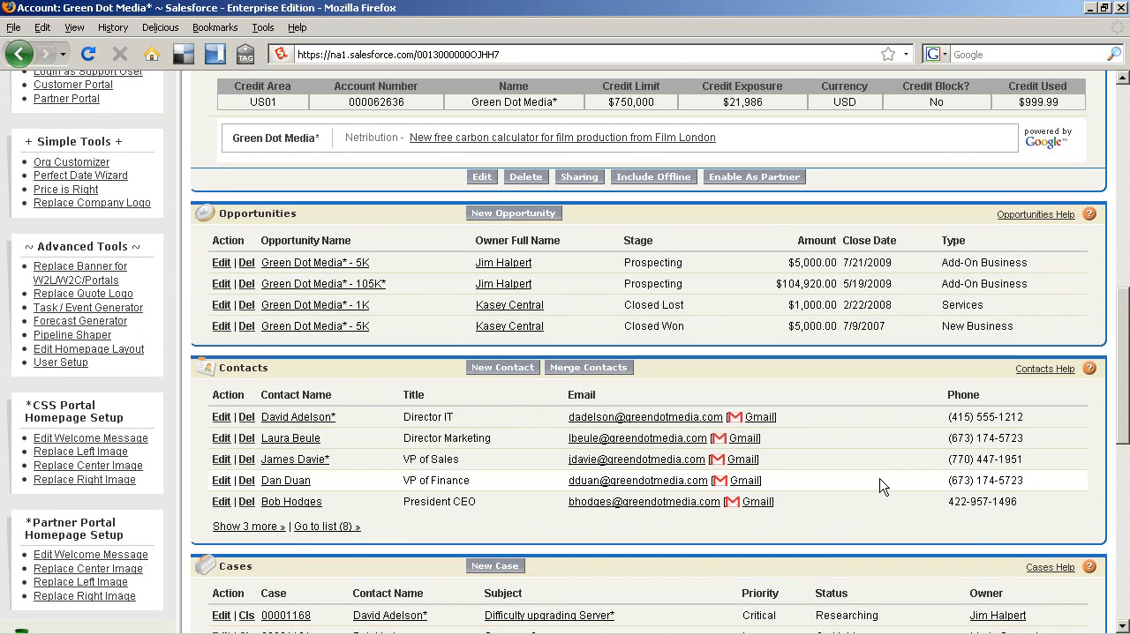
left_click(378, 285)
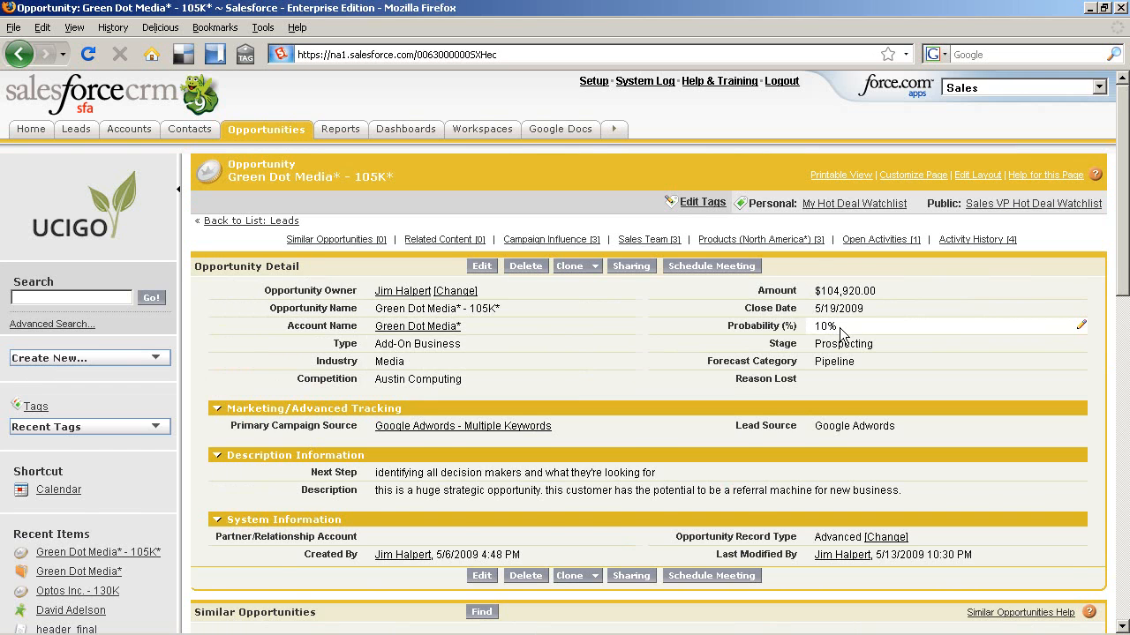
Step: Show the Google Adwords campaign popup and the three campaigns under Campaign Influence
scroll(839, 327, "down", 2)
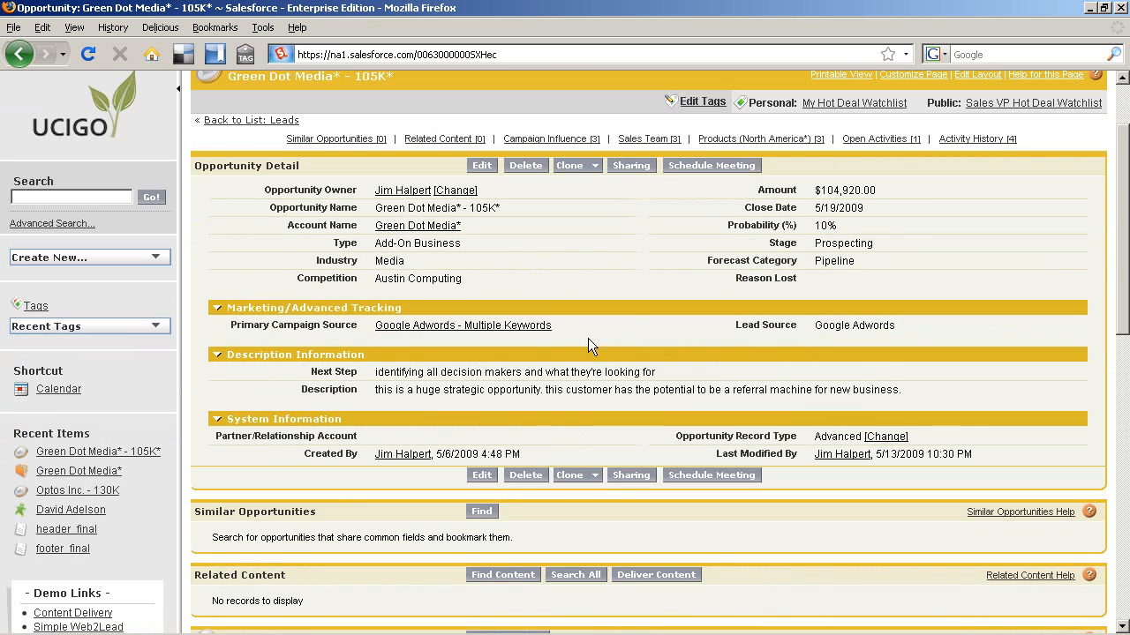
mouse_move(539, 329)
scroll(539, 329, "down", 1)
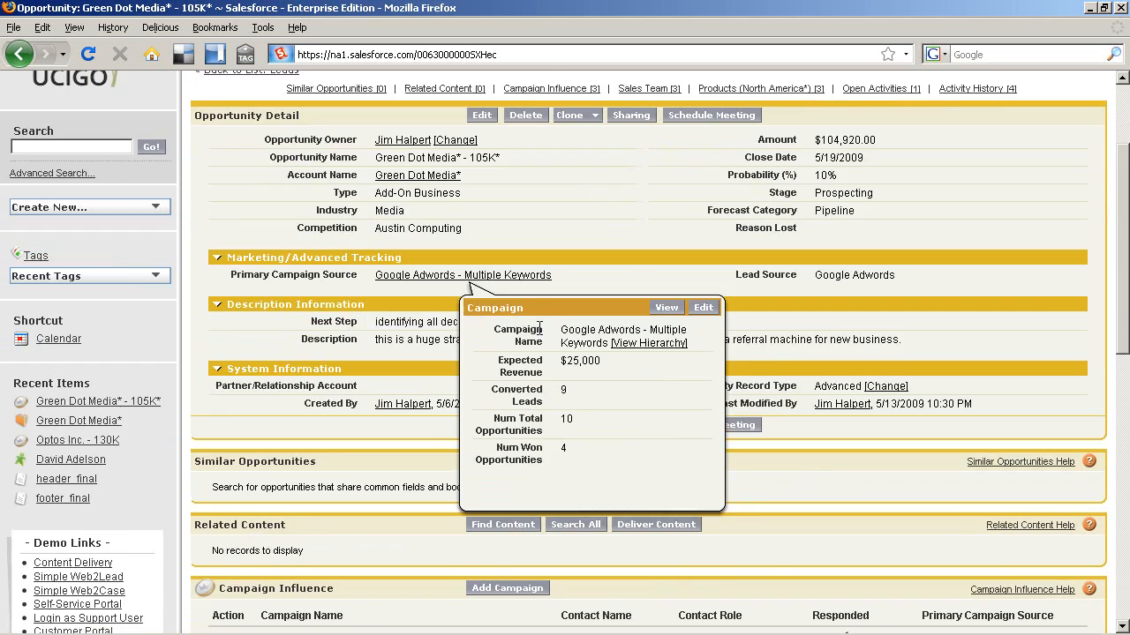
scroll(391, 328, "down", 2)
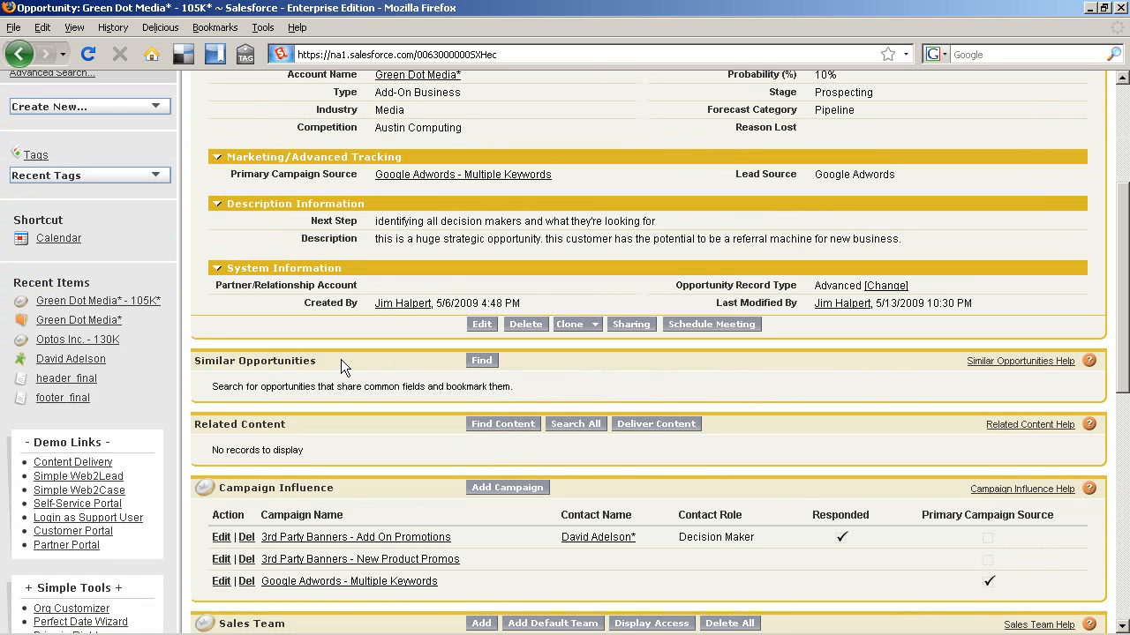
Step: Find similar opportunities matching Media industry and Blue Series Router: Optos, Advanced, Big Sky & Sons
left_click(481, 360)
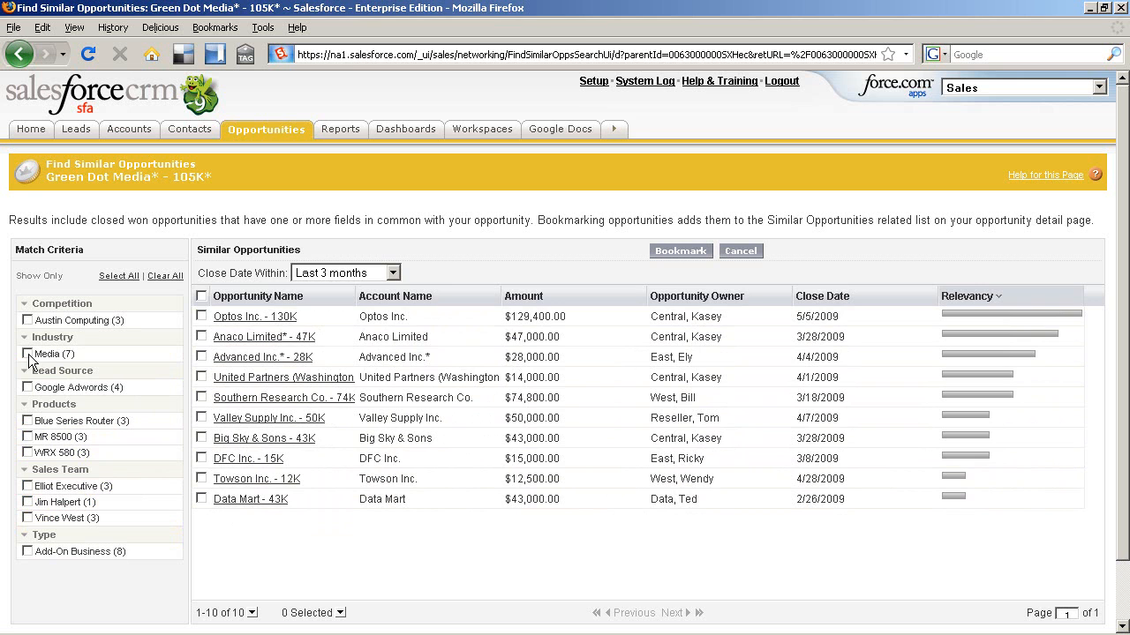
left_click(27, 354)
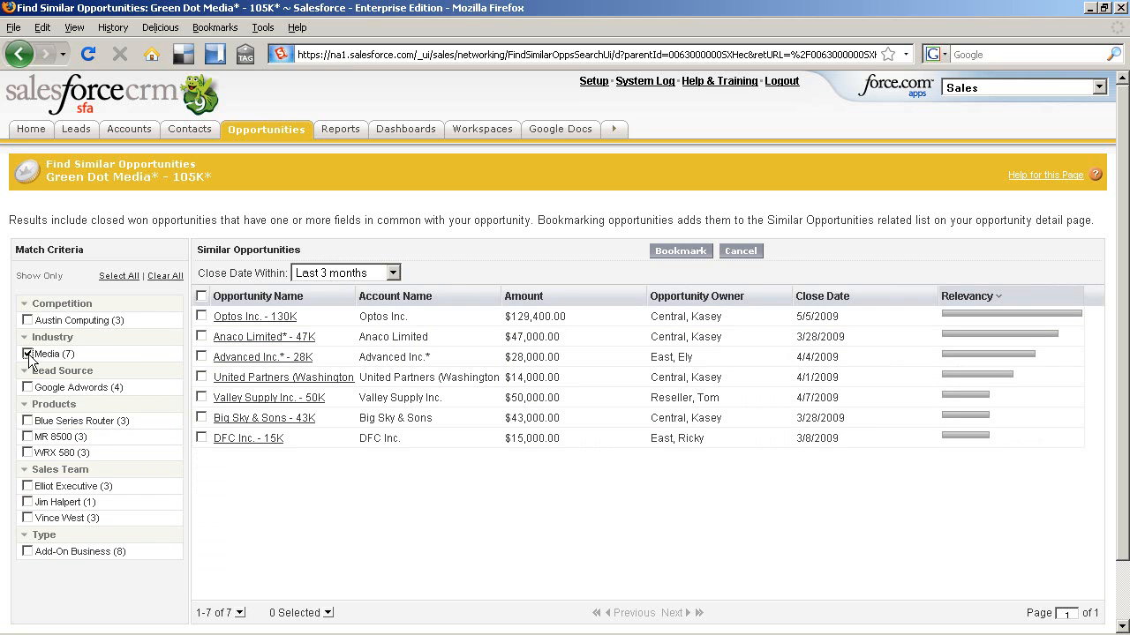
left_click(27, 421)
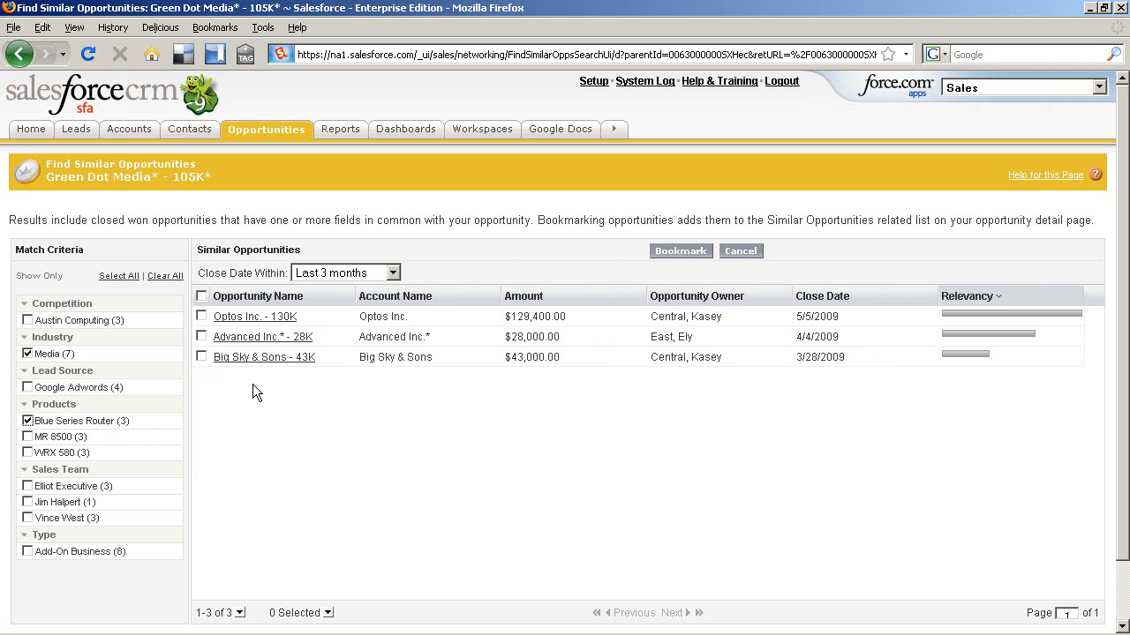
Step: Select all three matches, bookmark them, and view them under Similar Opportunities
left_click(201, 295)
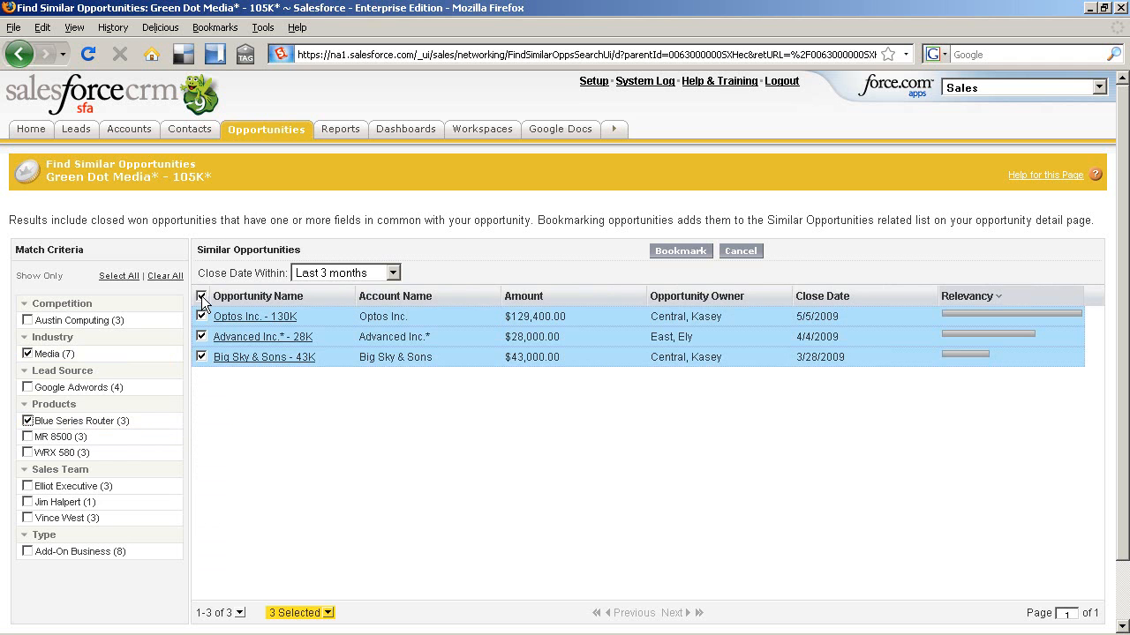
left_click(676, 254)
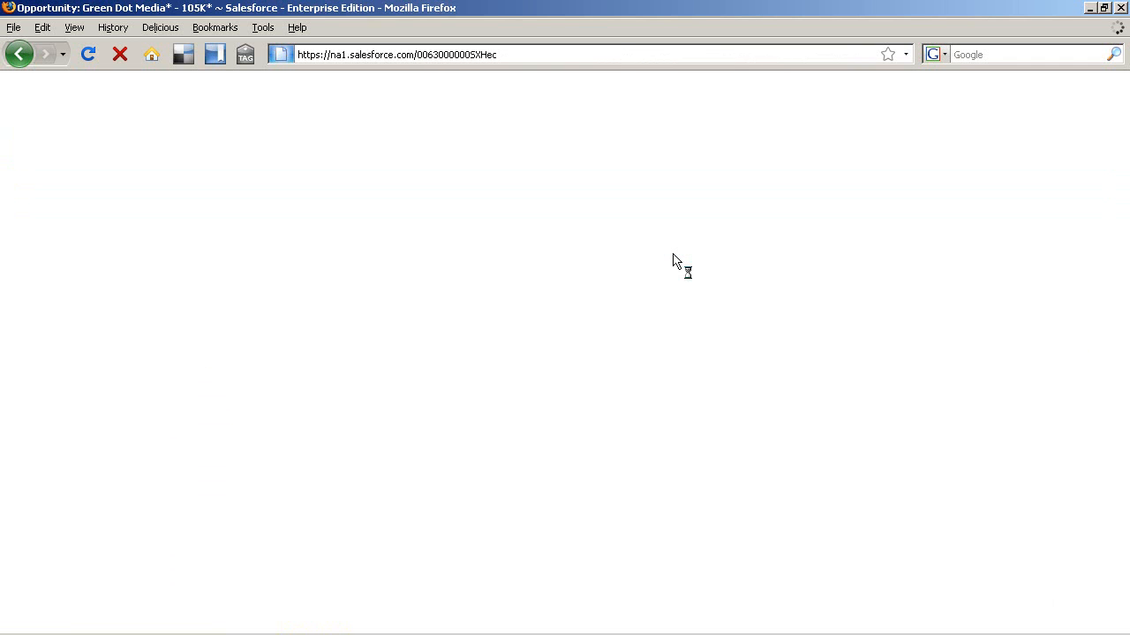
scroll(245, 386, "down", 5)
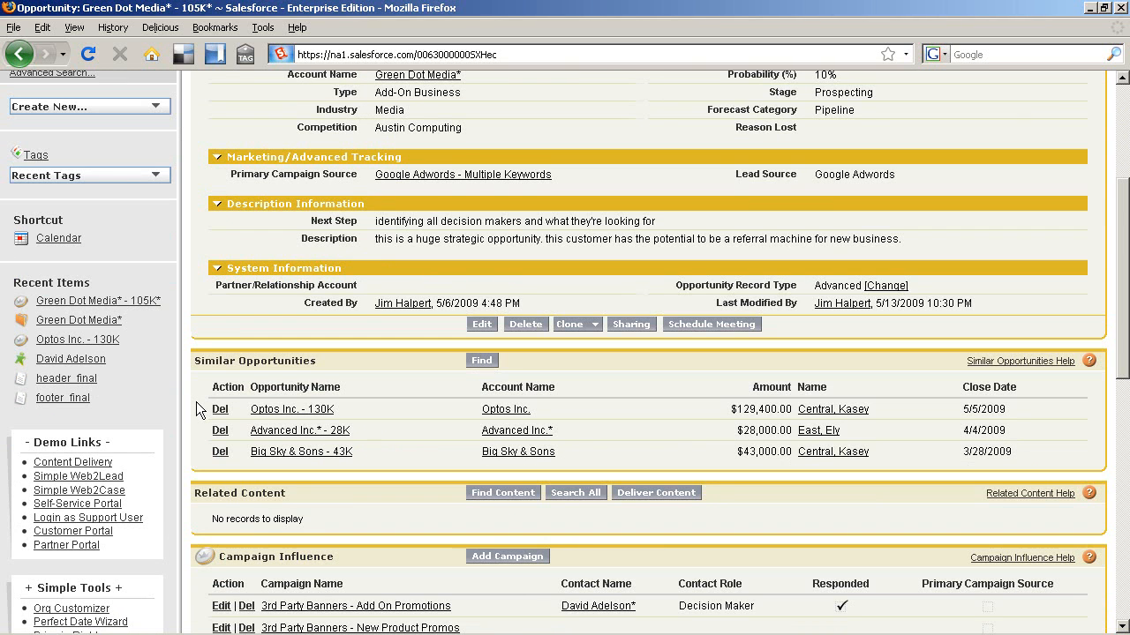
Step: Open Optos Inc. - 130K and review its products, sales team, activities and related content
left_click(265, 413)
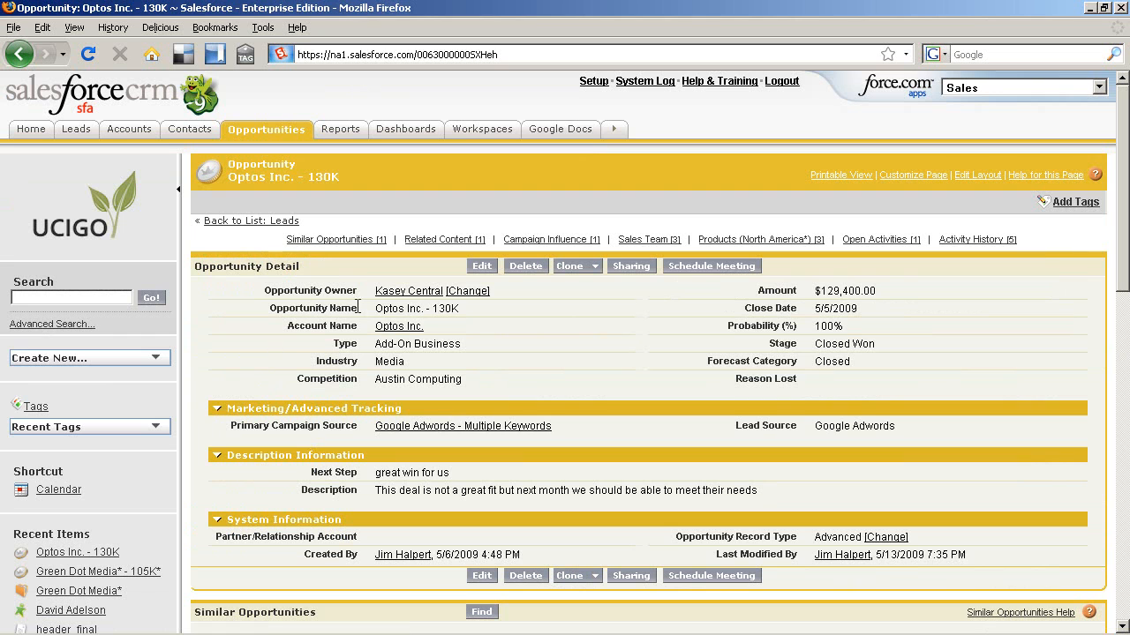
mouse_move(402, 296)
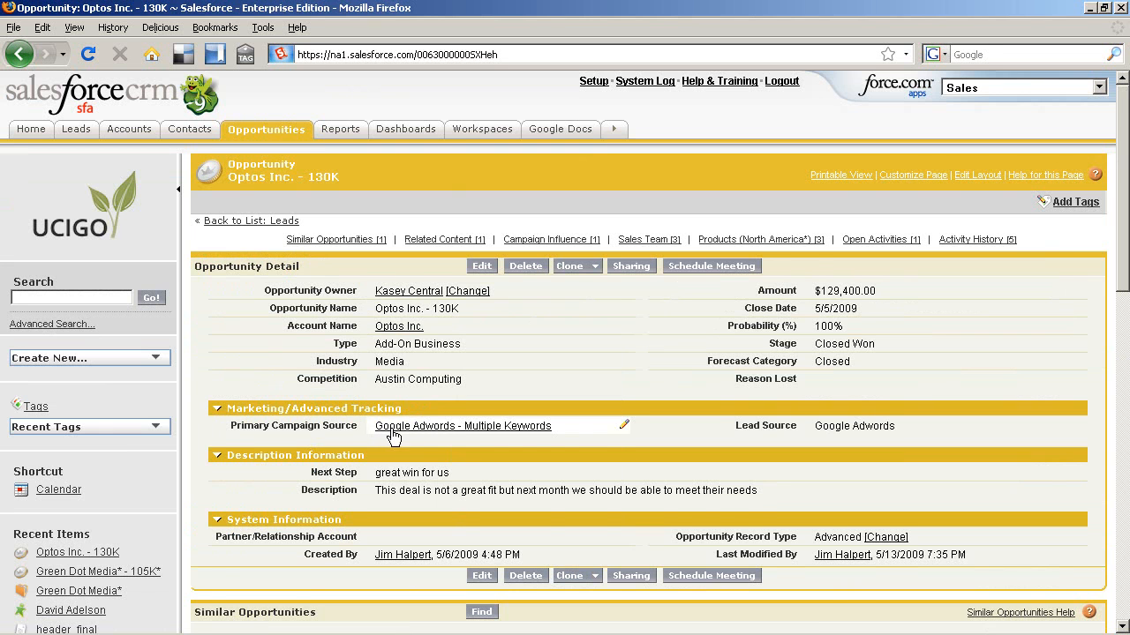
scroll(392, 434, "down", 1)
scroll(392, 429, "down", 5)
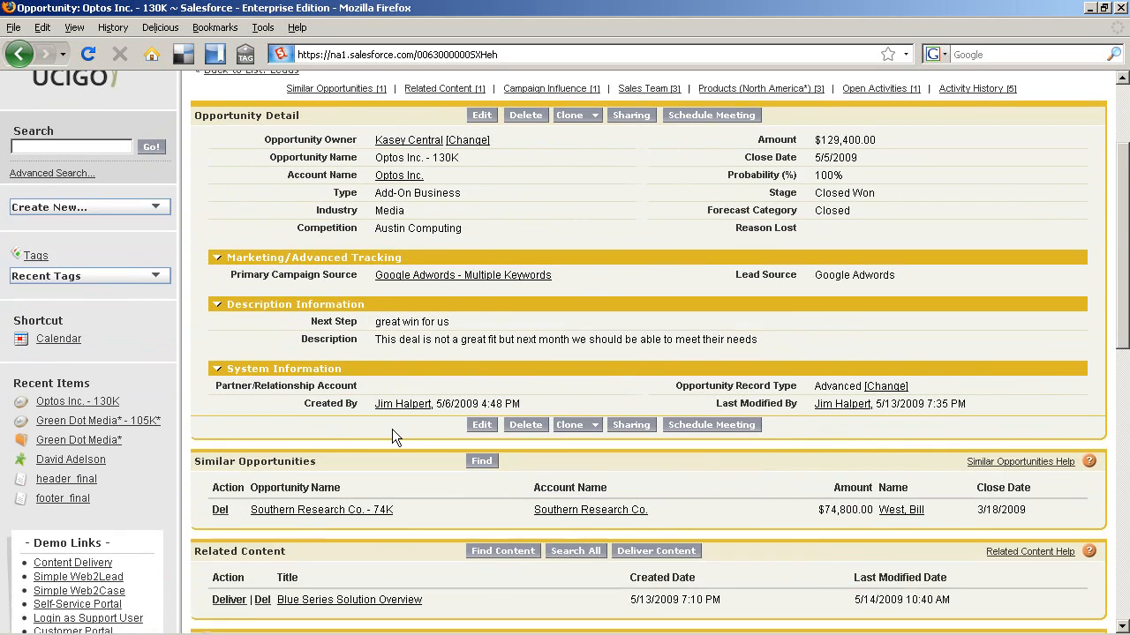
scroll(384, 462, "down", 2)
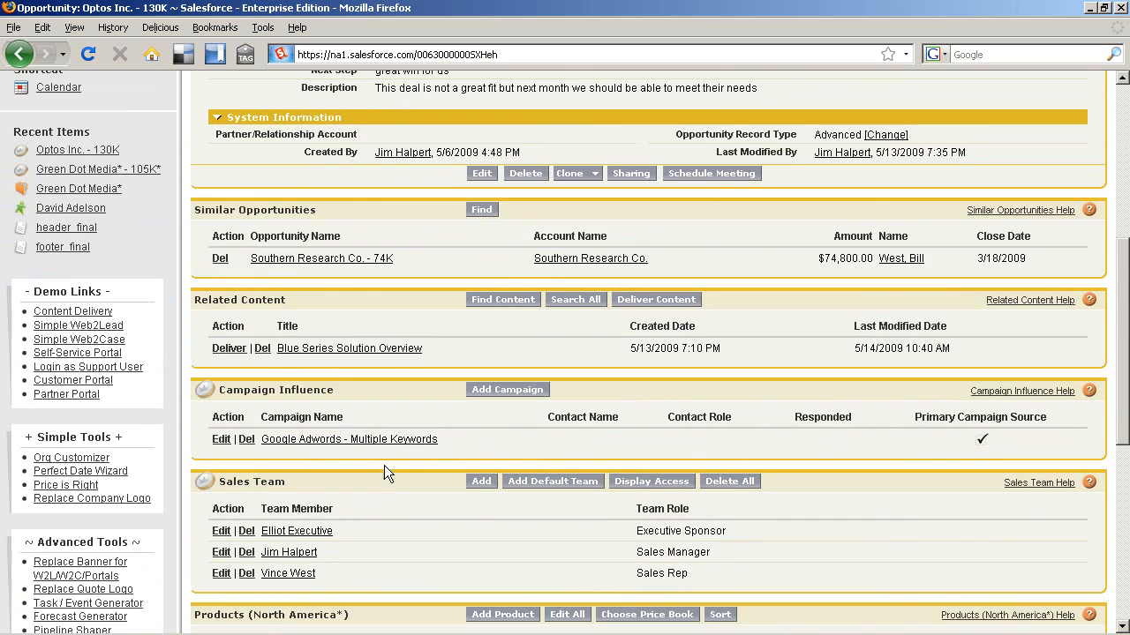
scroll(384, 537, "down", 1)
scroll(383, 537, "down", 5)
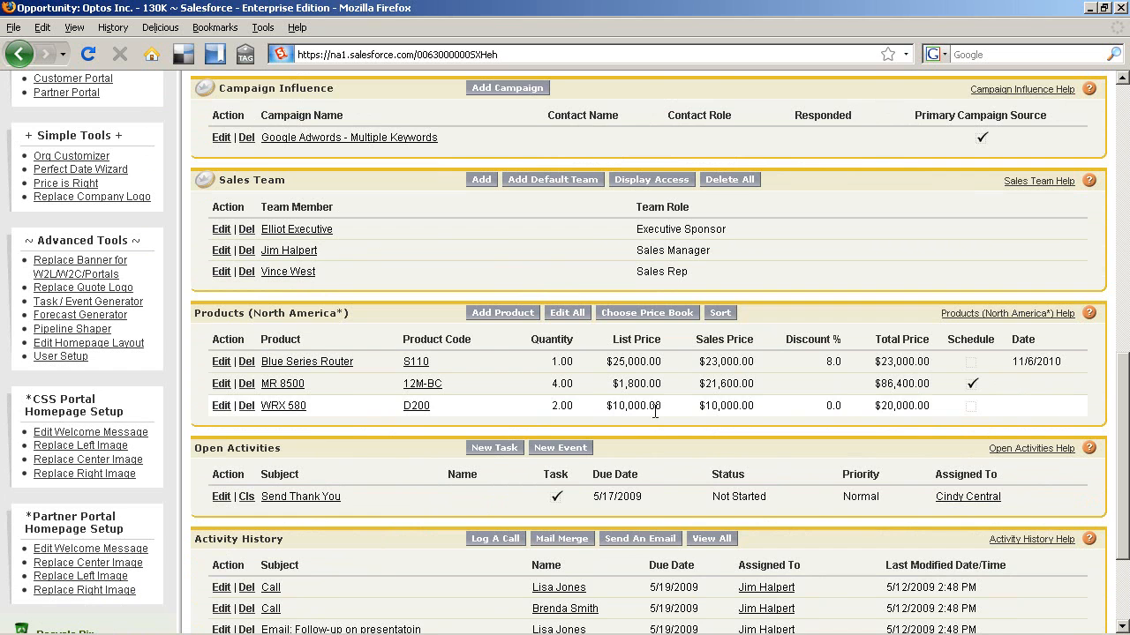
scroll(715, 411, "down", 2)
scroll(713, 411, "down", 1)
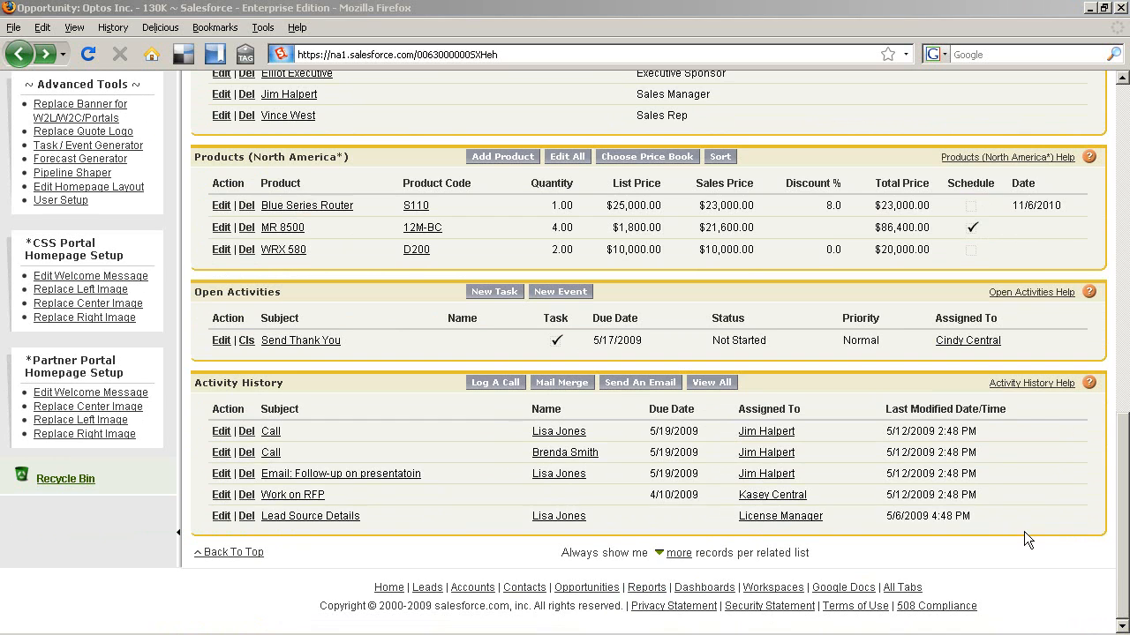
scroll(1024, 532, "up", 6)
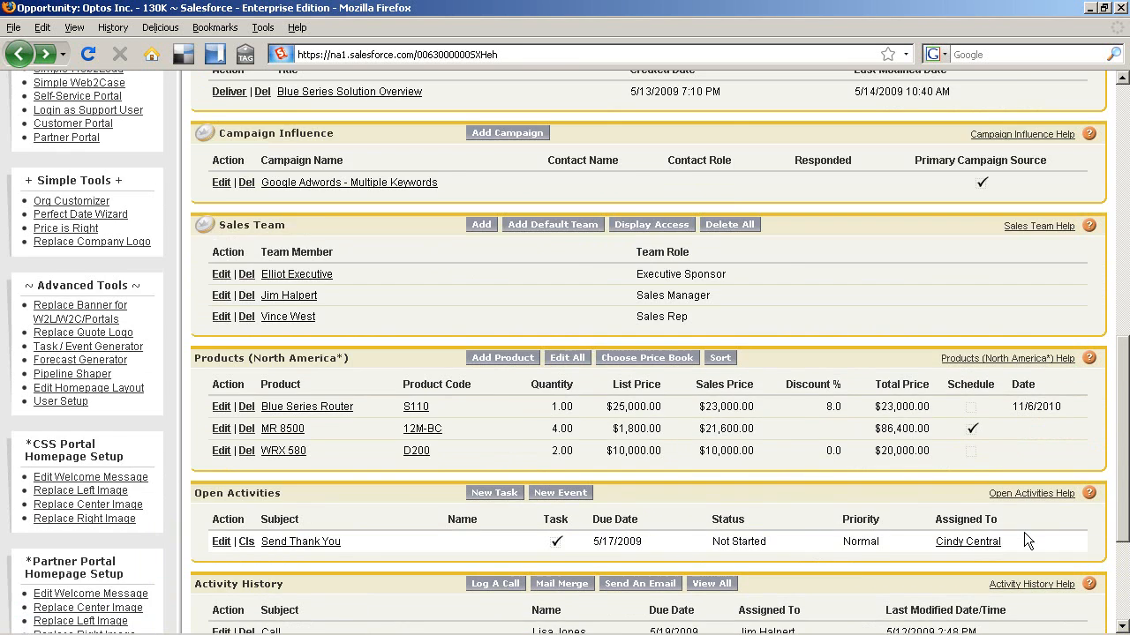
scroll(1024, 532, "up", 2)
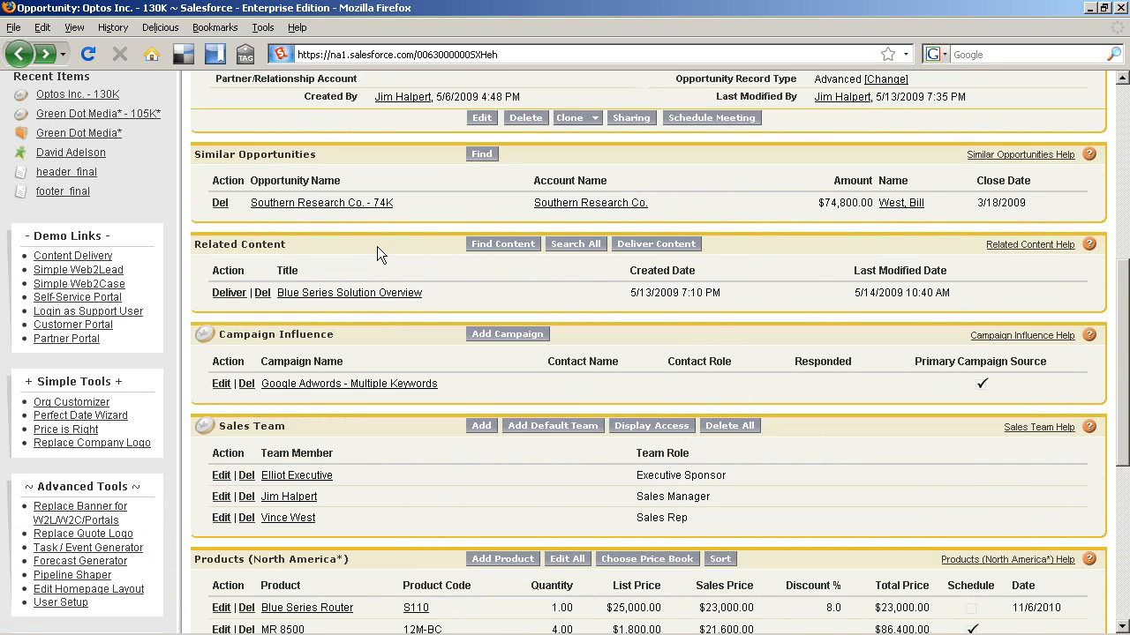
Step: Open the Blue Series Solution Overview content and step its preview through to slide 6
left_click(371, 293)
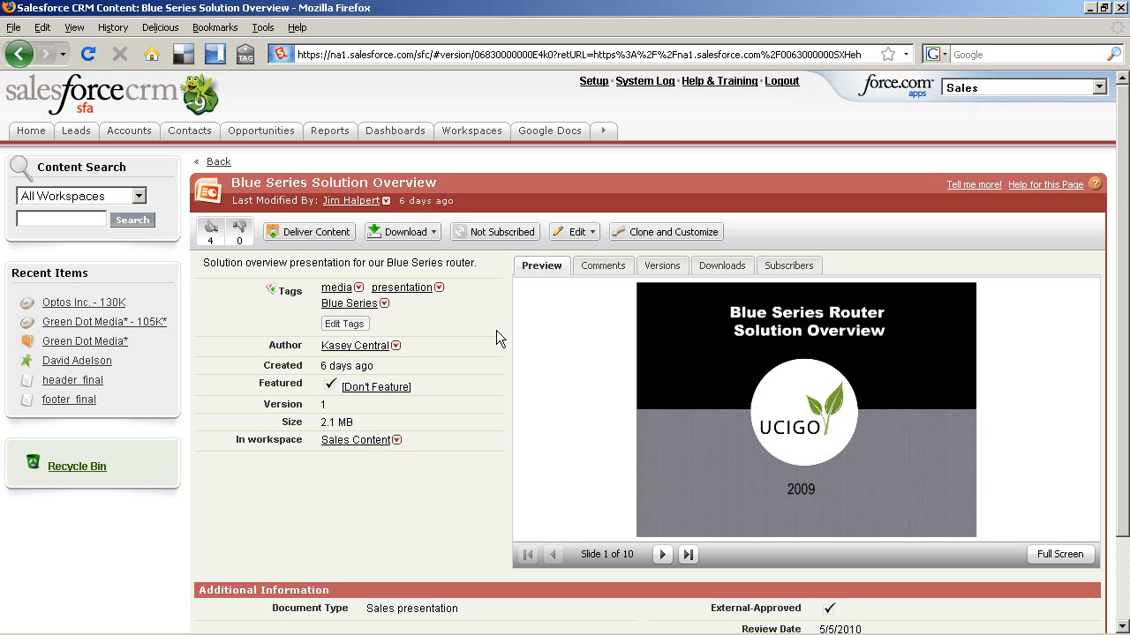
left_click(661, 554)
left_click(661, 555)
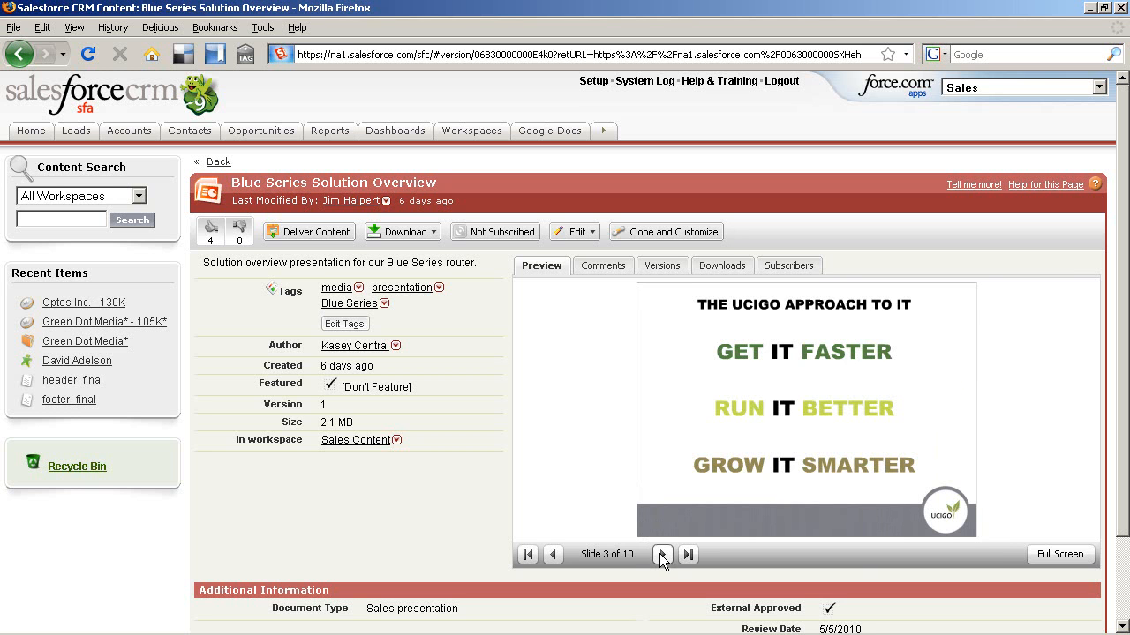
left_click(661, 554)
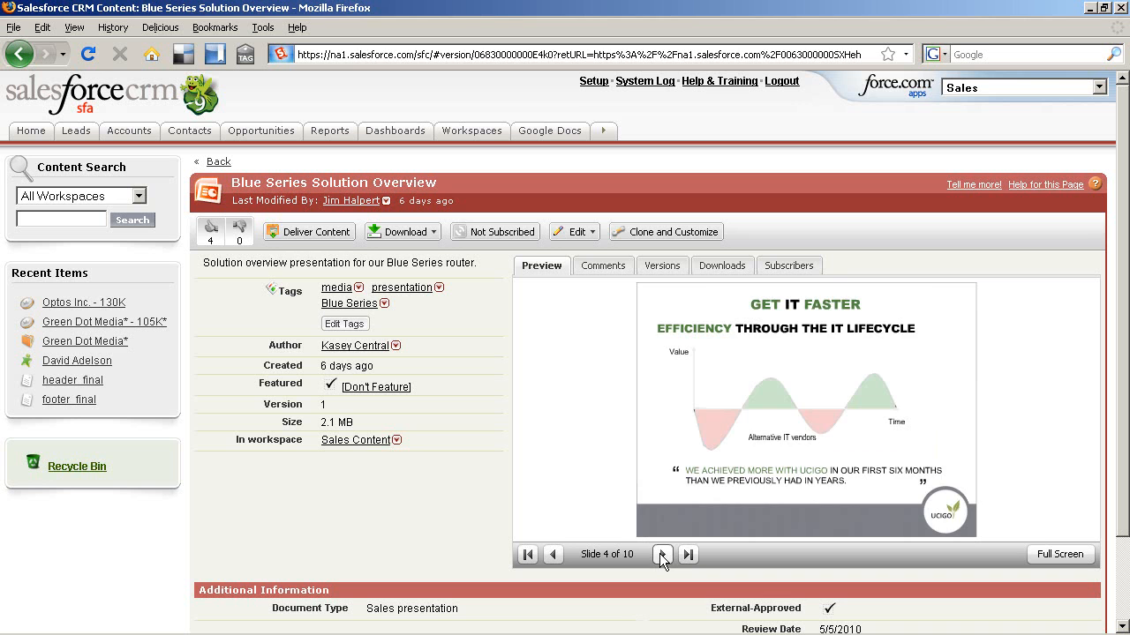
left_click(661, 554)
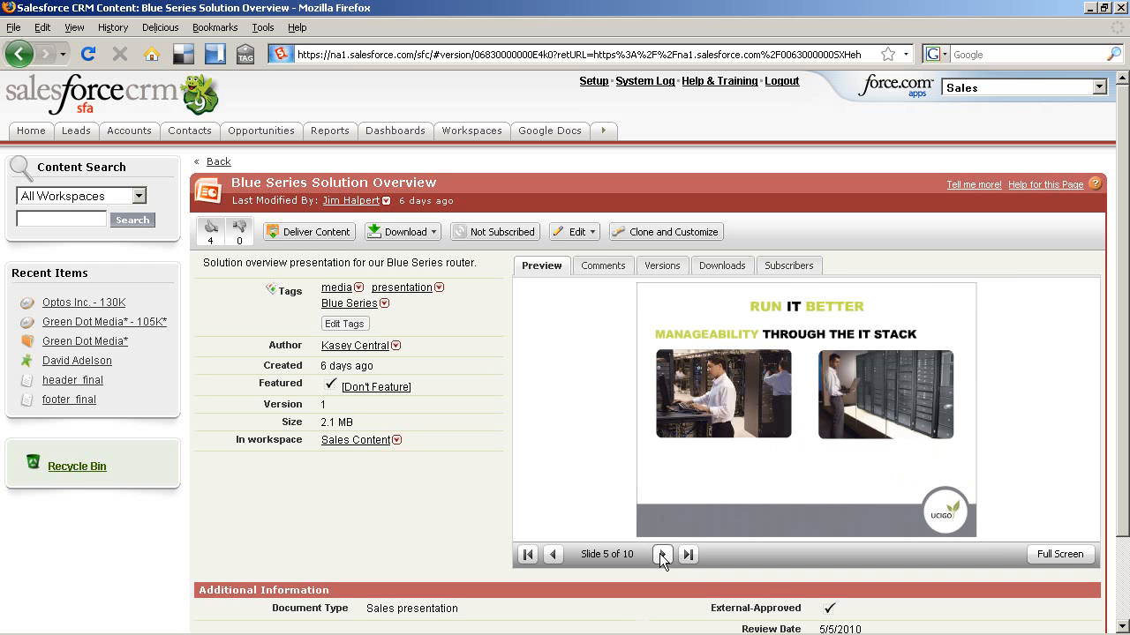
left_click(661, 555)
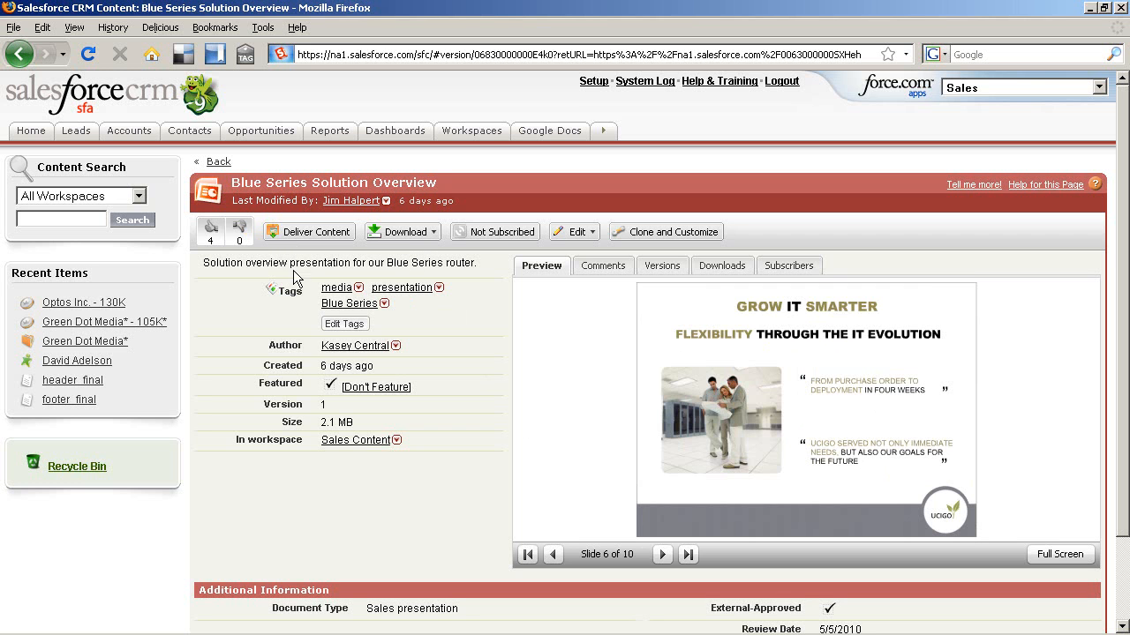
Step: View the presentation's comments, then return to the preview and advance to slide 5, Run It Better
left_click(597, 270)
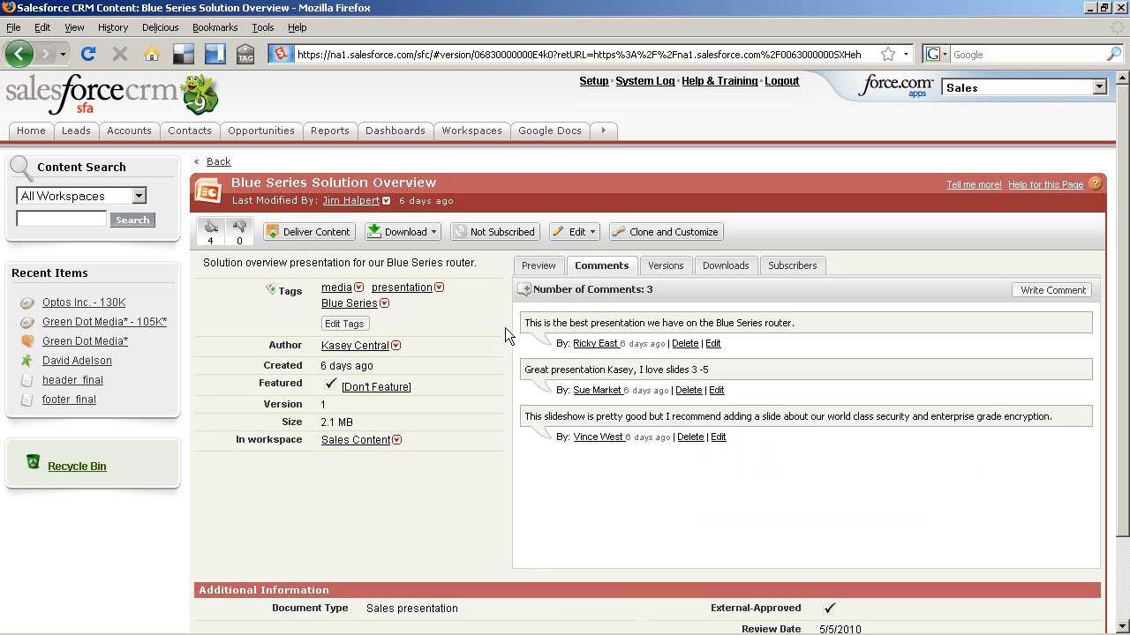
left_click(539, 267)
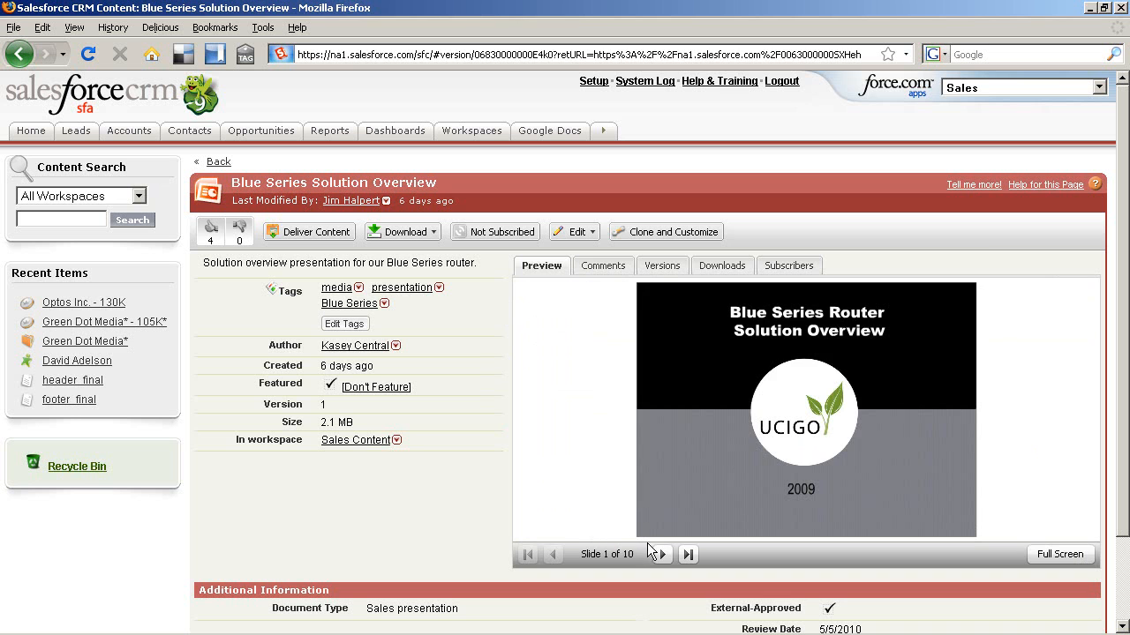
left_click(662, 554)
left_click(663, 554)
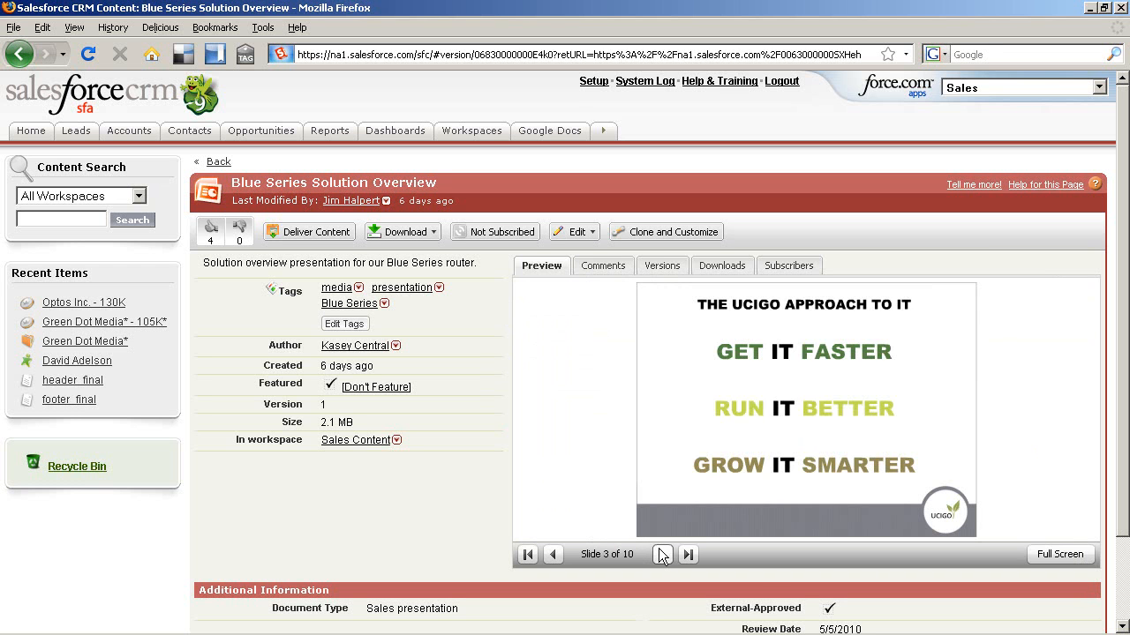
left_click(662, 555)
left_click(662, 554)
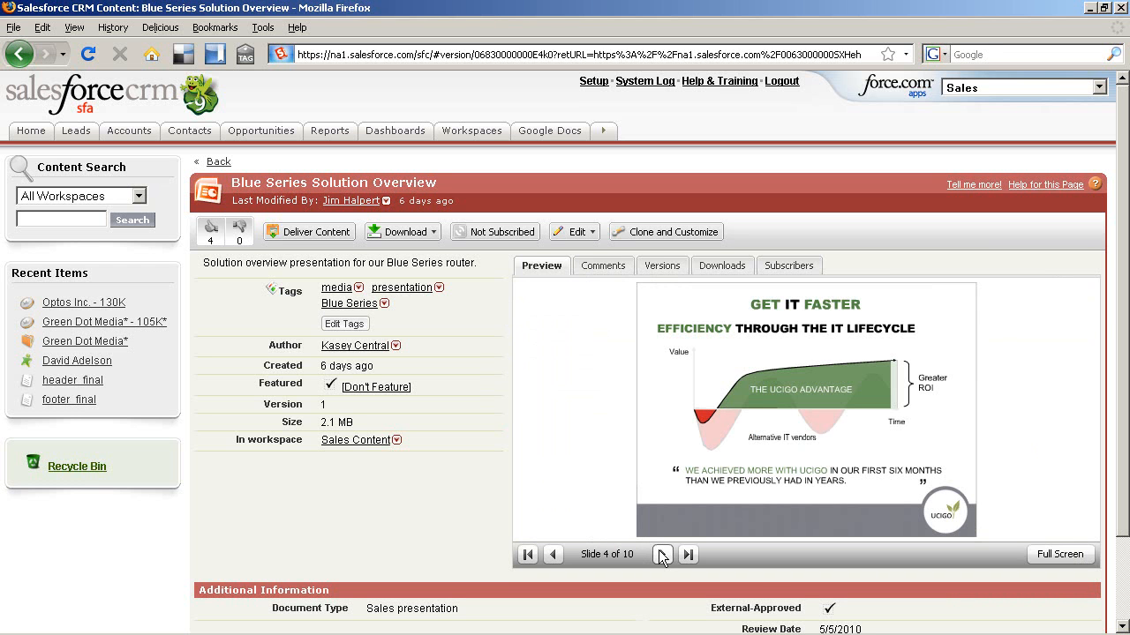
left_click(660, 553)
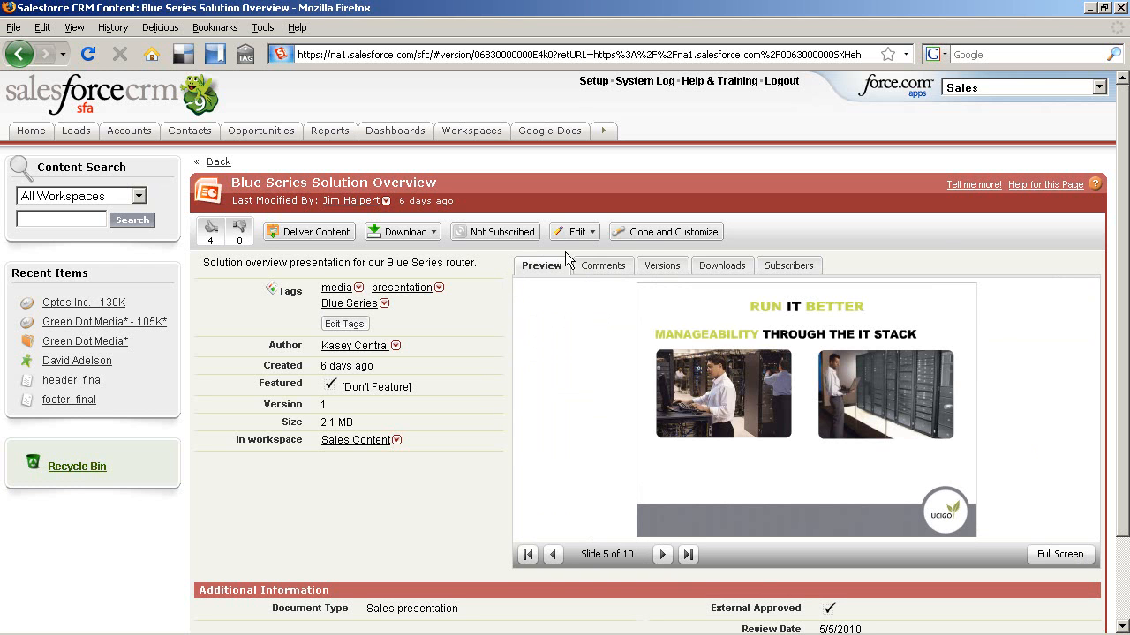
Step: Start a Clone and Customize copy of the deck and search slides for 'media'
left_click(647, 234)
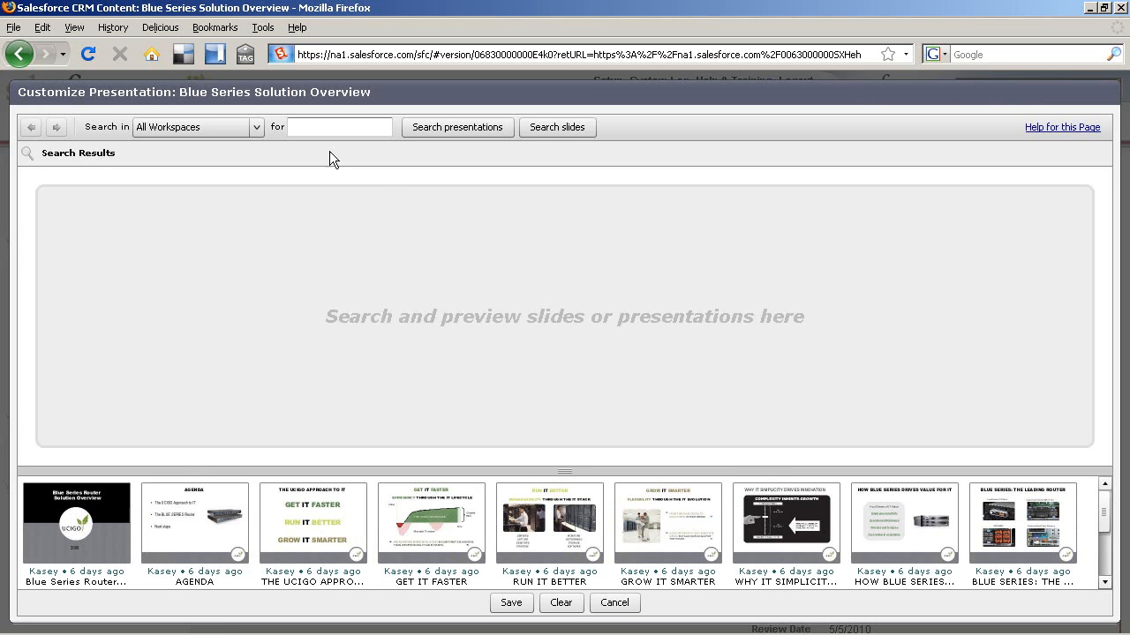
left_click(318, 129)
type("media")
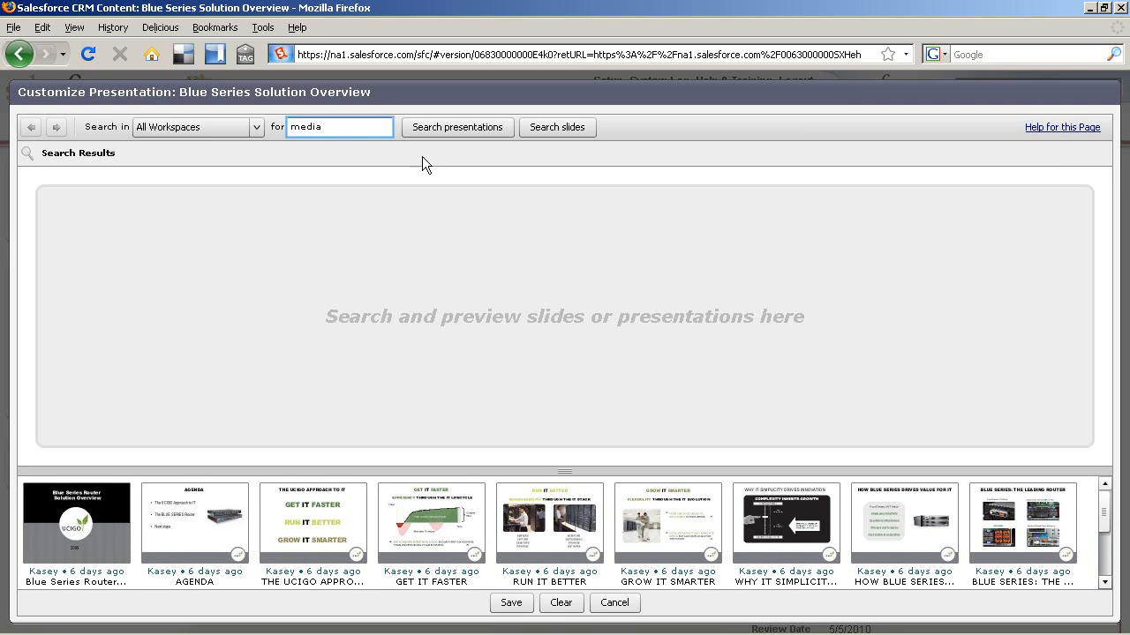
left_click(553, 130)
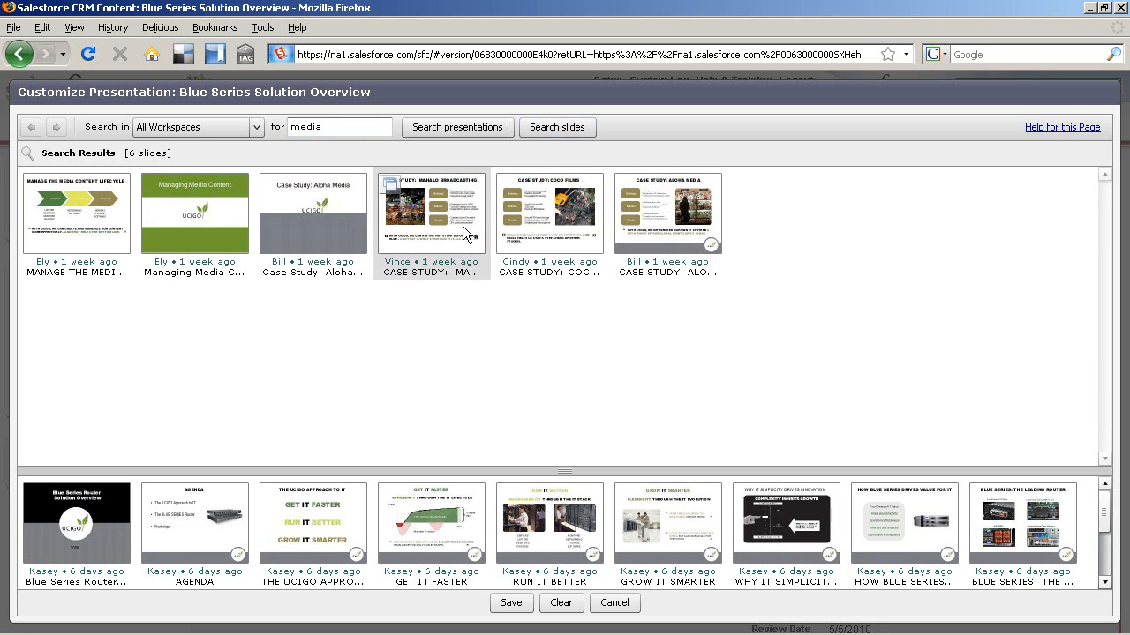
Step: Add the Mahalo Broadcasting and Aloha Media case-study slides to the deck and save it
left_click_drag(468, 251, 512, 508)
left_click_drag(639, 256, 789, 539)
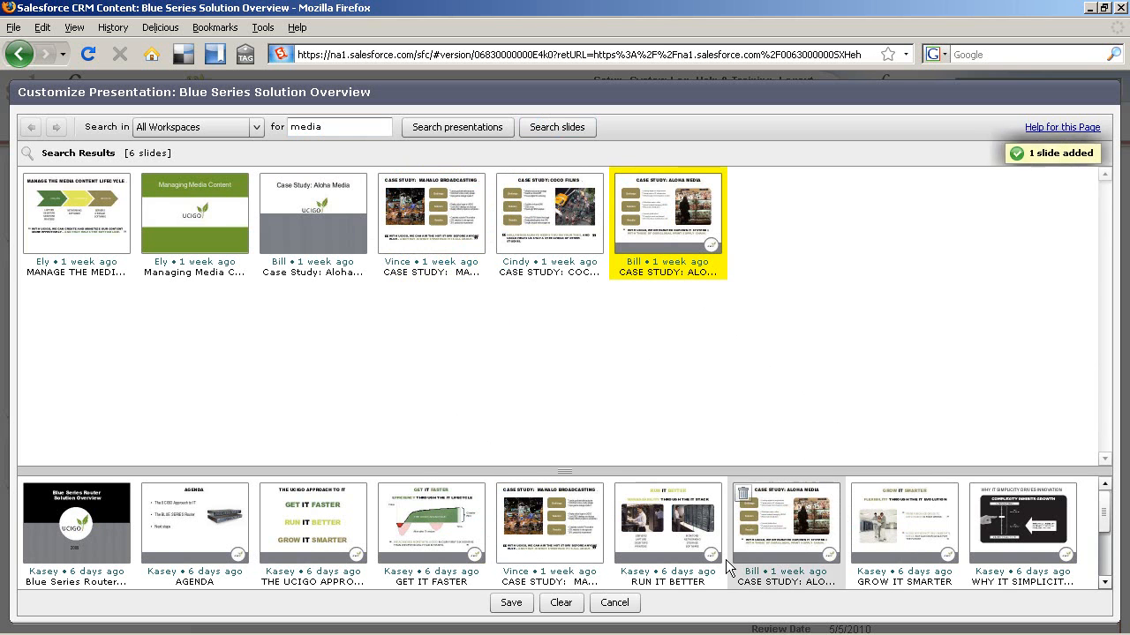
scroll(671, 556, "down", 3)
left_click(525, 607)
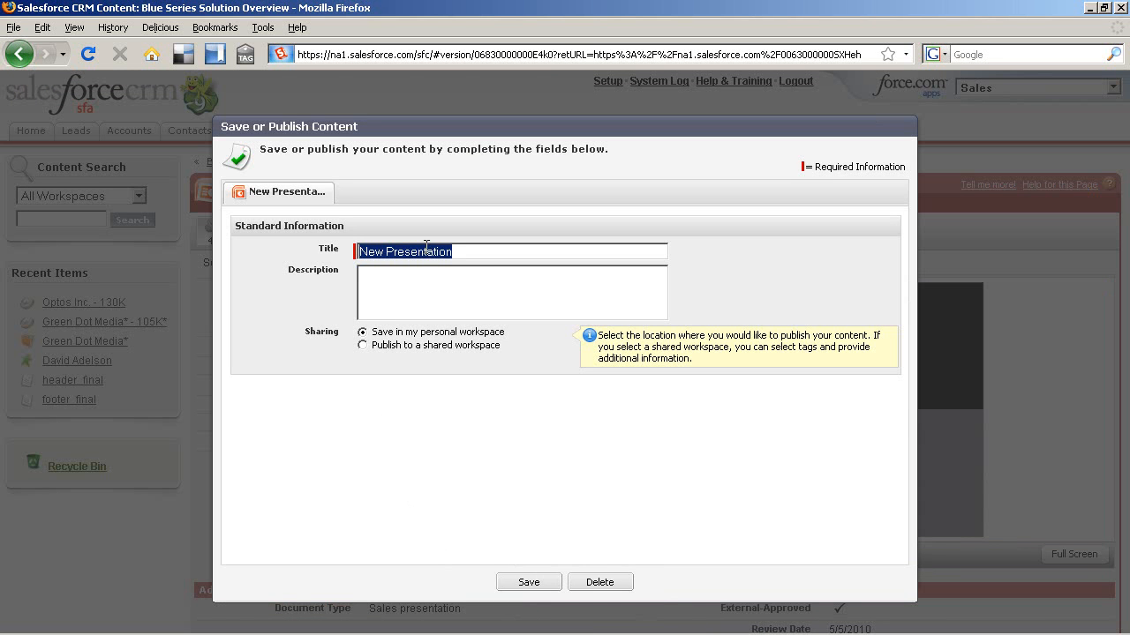
Step: Save the customized deck as 'Green Dot Media - Blue Series' in Personal Workspace
type("Green Dot Media - Blue Series")
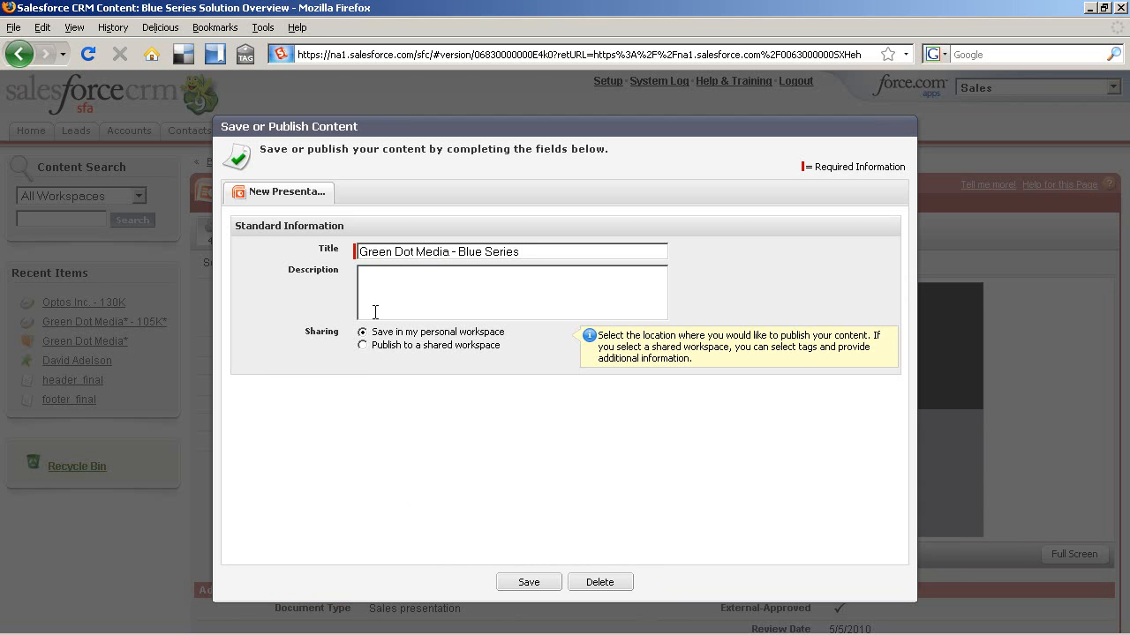
left_click(527, 582)
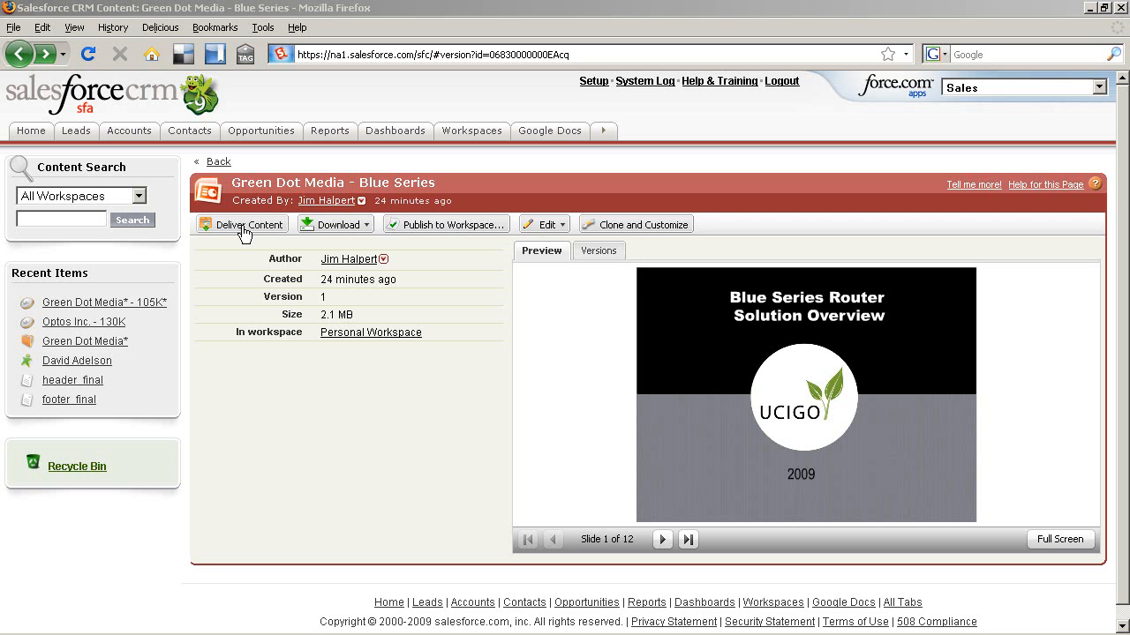
Step: Open the Green Dot Media* - 105K* opportunity from Recent Items and review down to Activity History
left_click(161, 305)
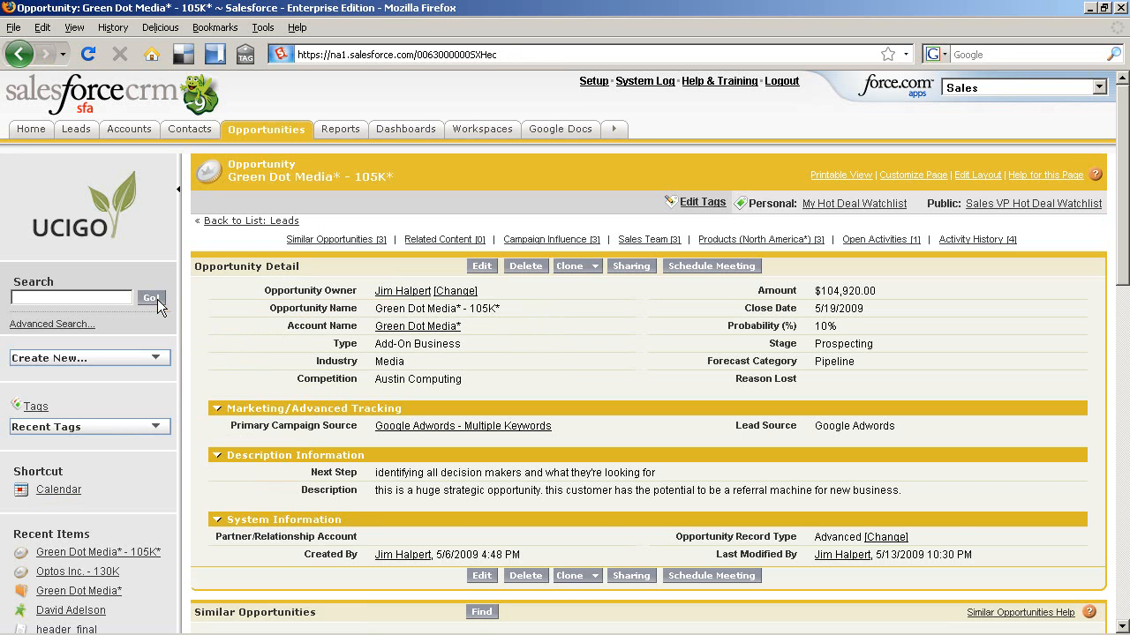
scroll(187, 311, "down", 6)
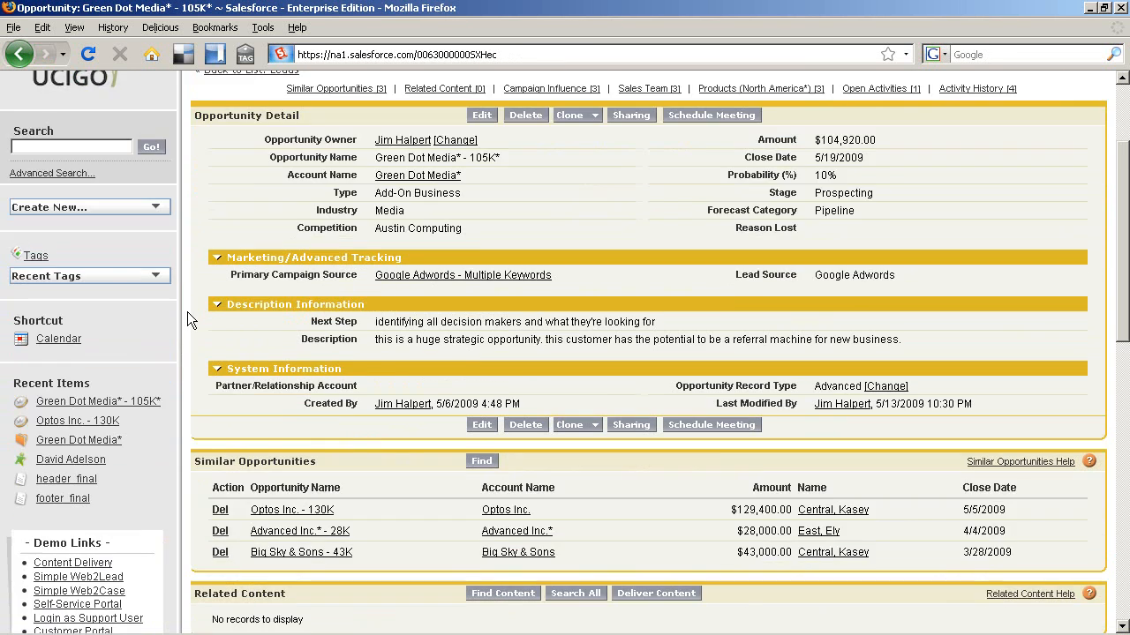
scroll(188, 311, "down", 9)
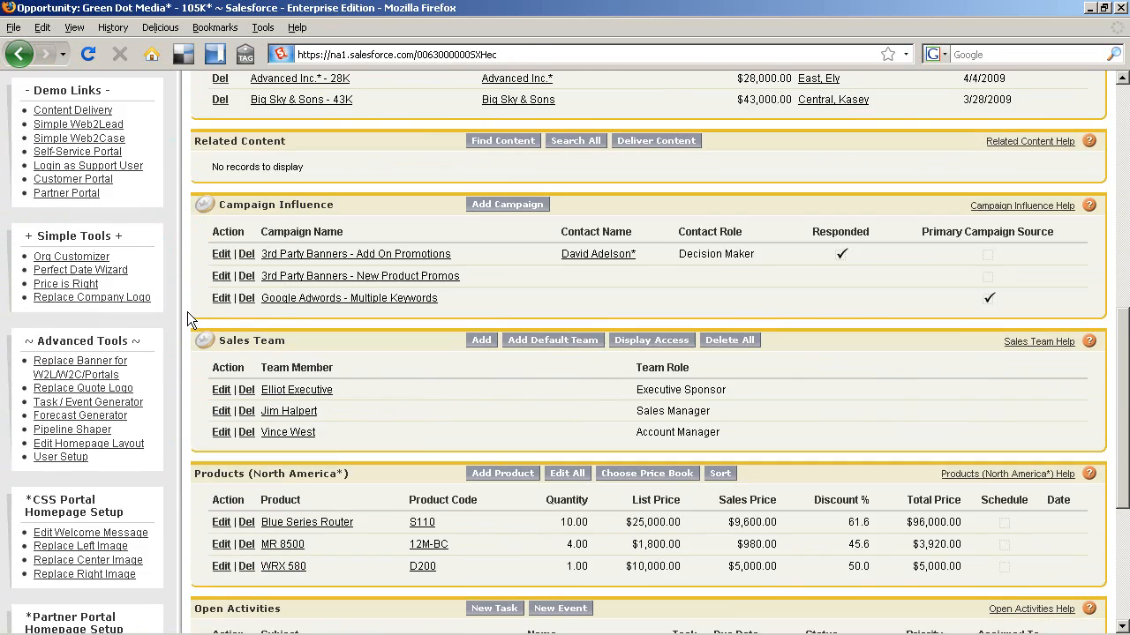
scroll(187, 312, "down", 3)
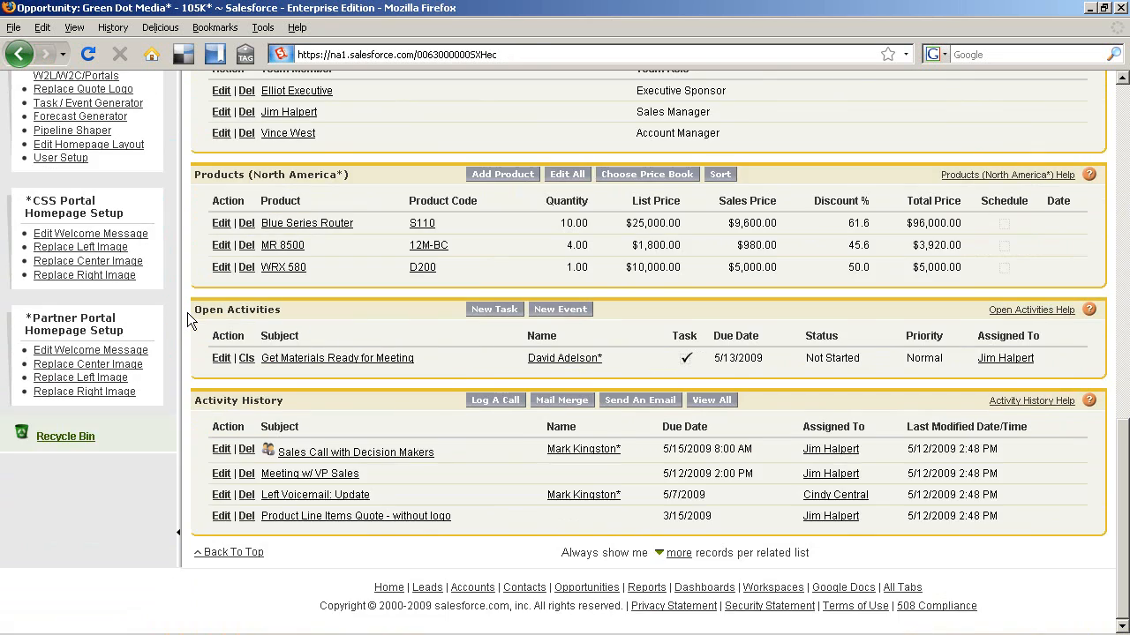
Step: Compose an opportunity email from the Blue Series Router Content Pack template, subject 'Blue Series Router Overview Pack'
left_click(639, 402)
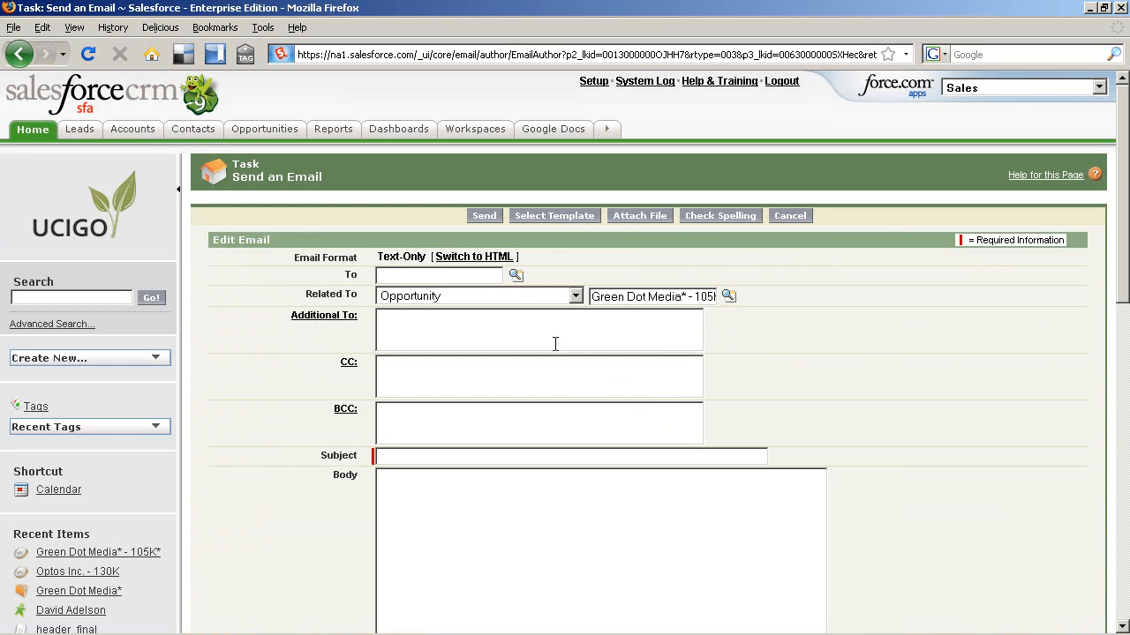
left_click(548, 217)
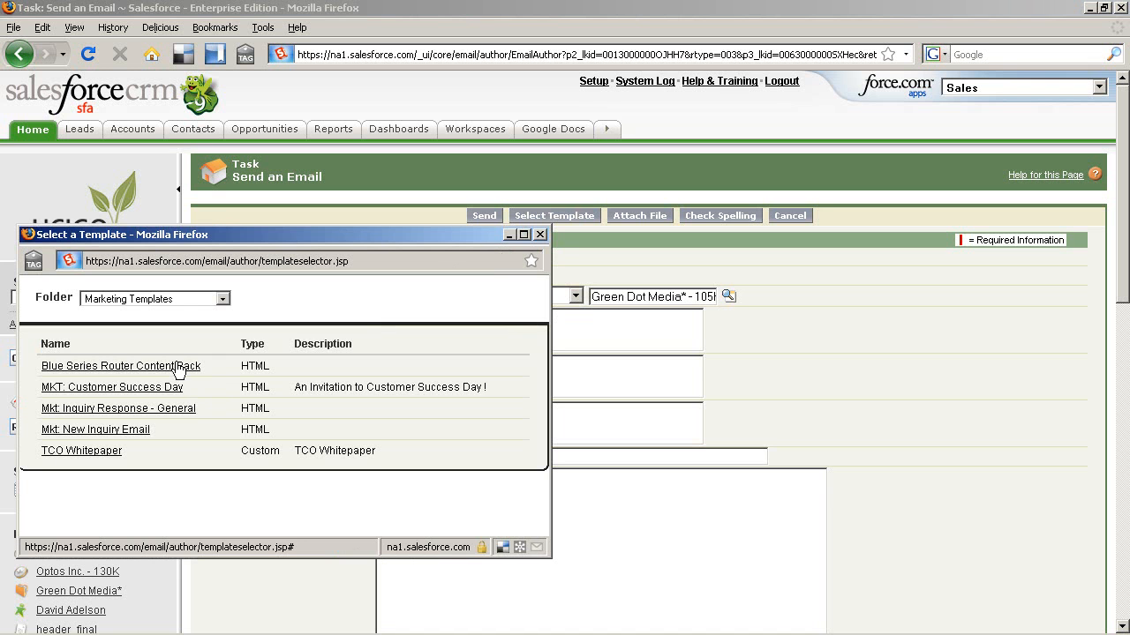
left_click(177, 367)
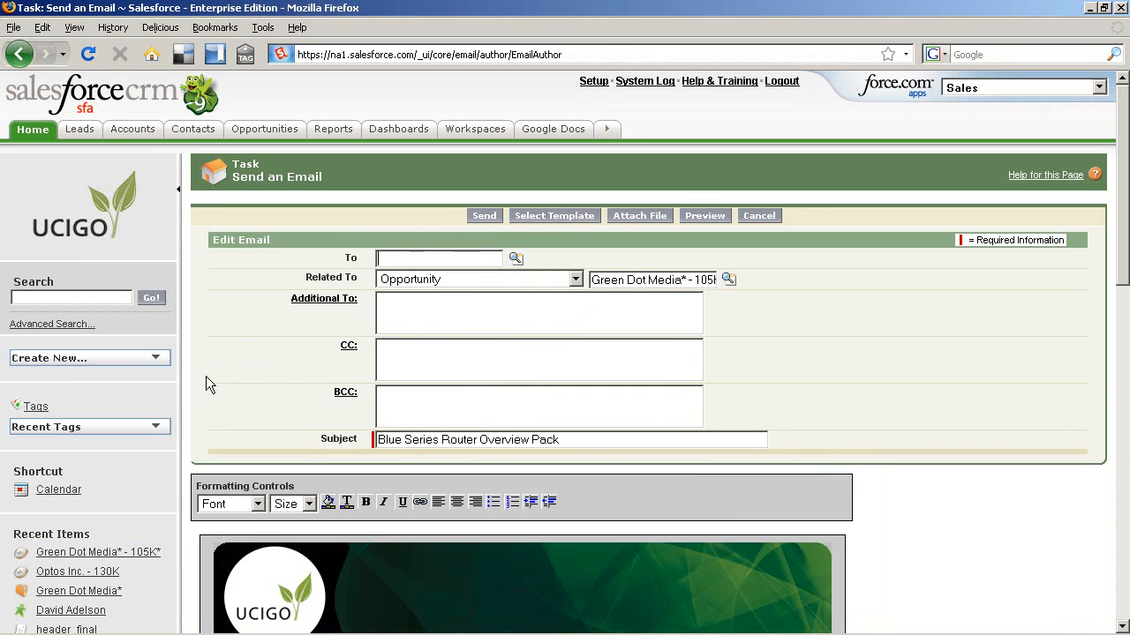
scroll(206, 380, "down", 5)
scroll(205, 380, "down", 4)
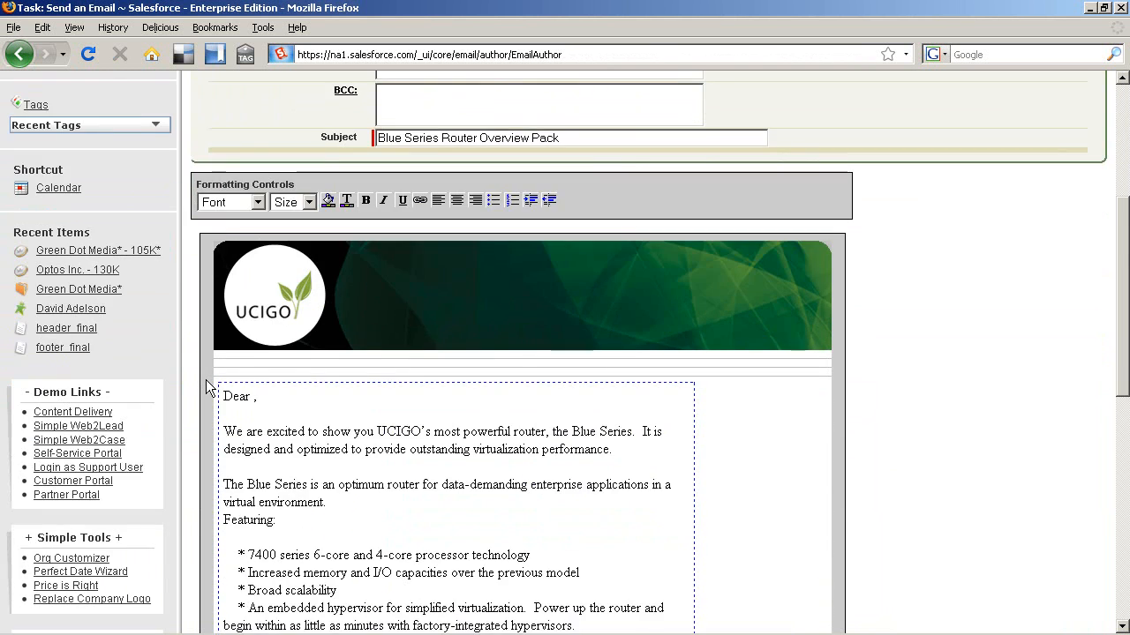
scroll(206, 380, "down", 3)
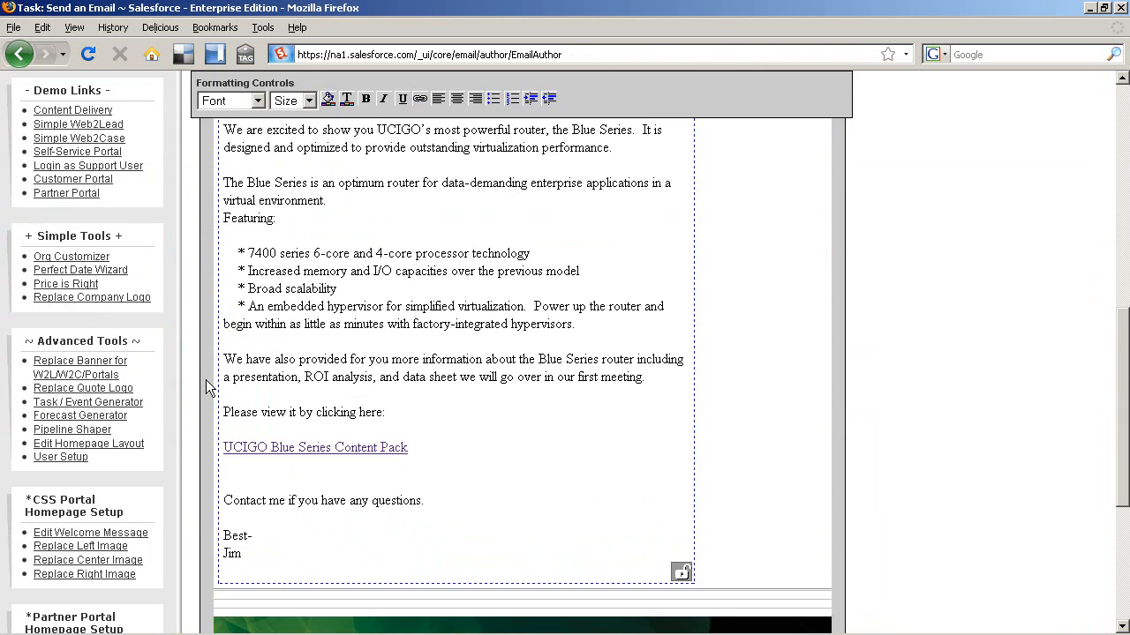
scroll(205, 379, "down", 3)
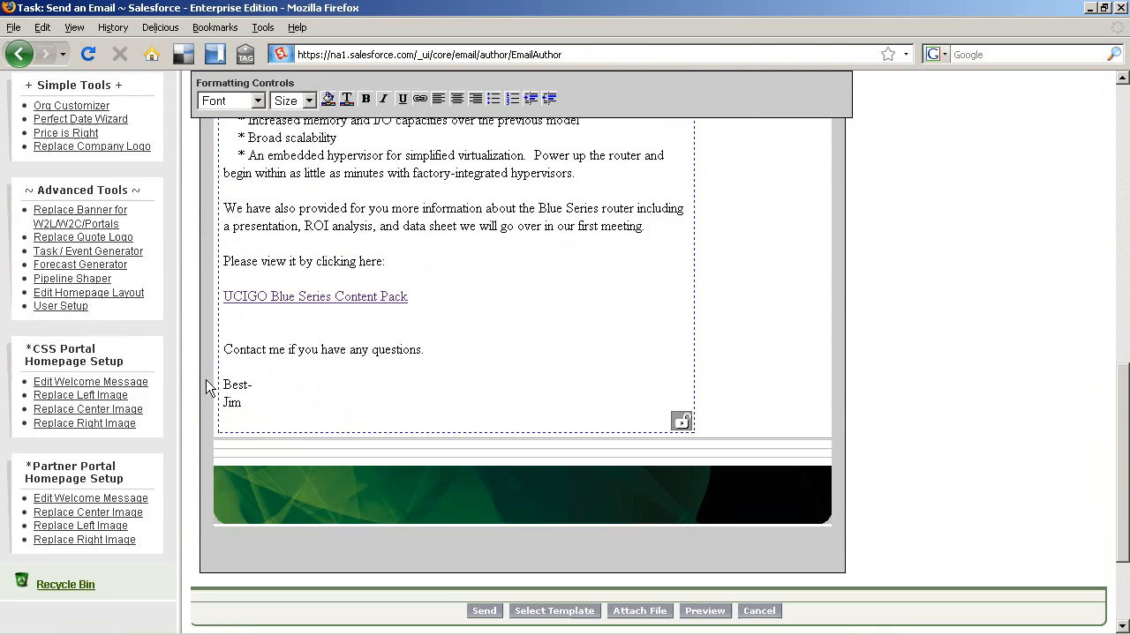
Step: Open the content pack link in a new window, browse ROI Analysis and Blue Series Product Manual, then close it
right_click(298, 301)
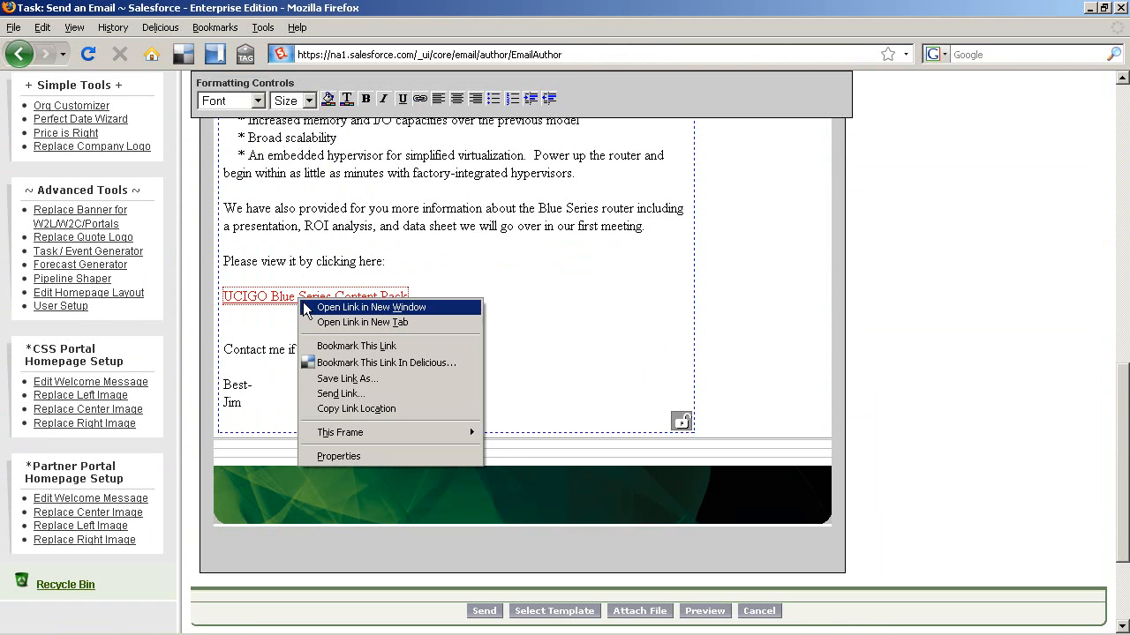
left_click(307, 307)
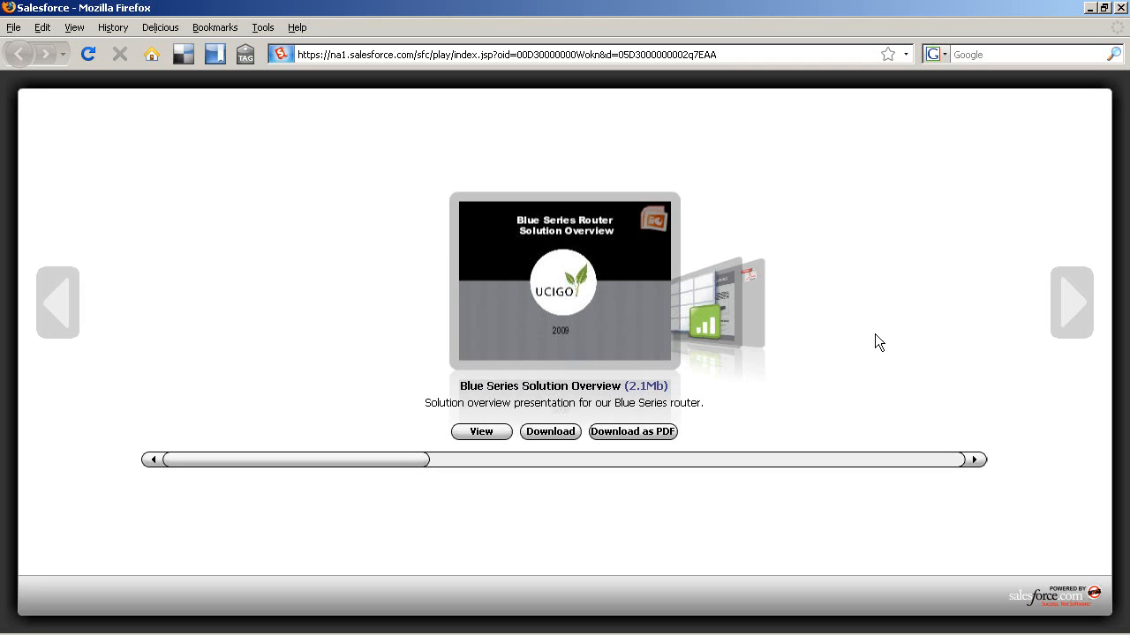
left_click(1071, 302)
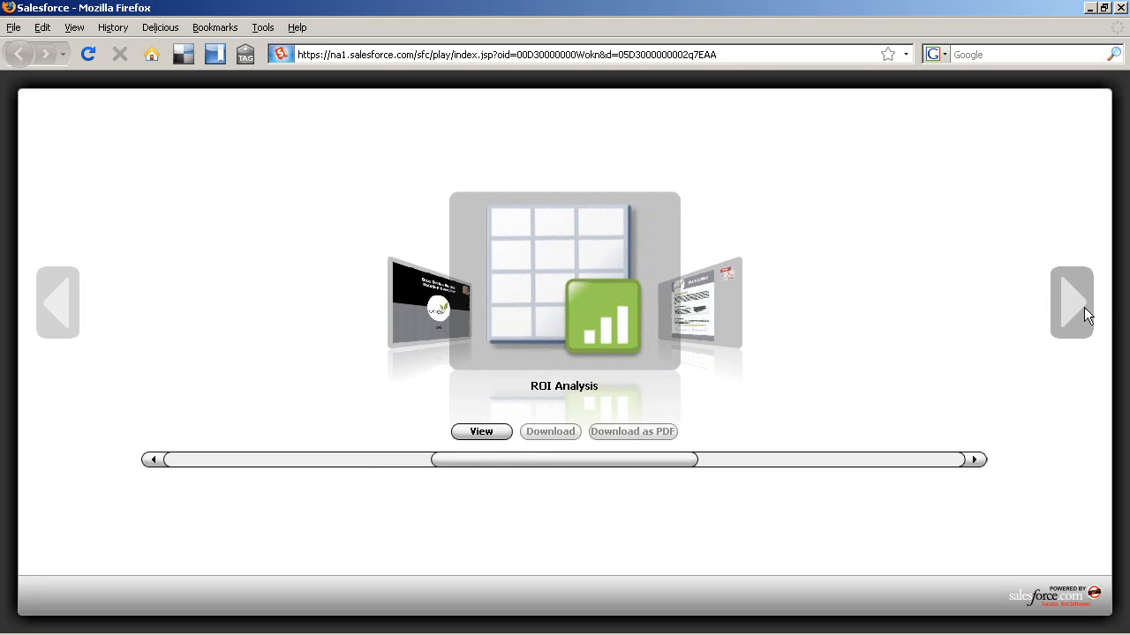
left_click(1084, 307)
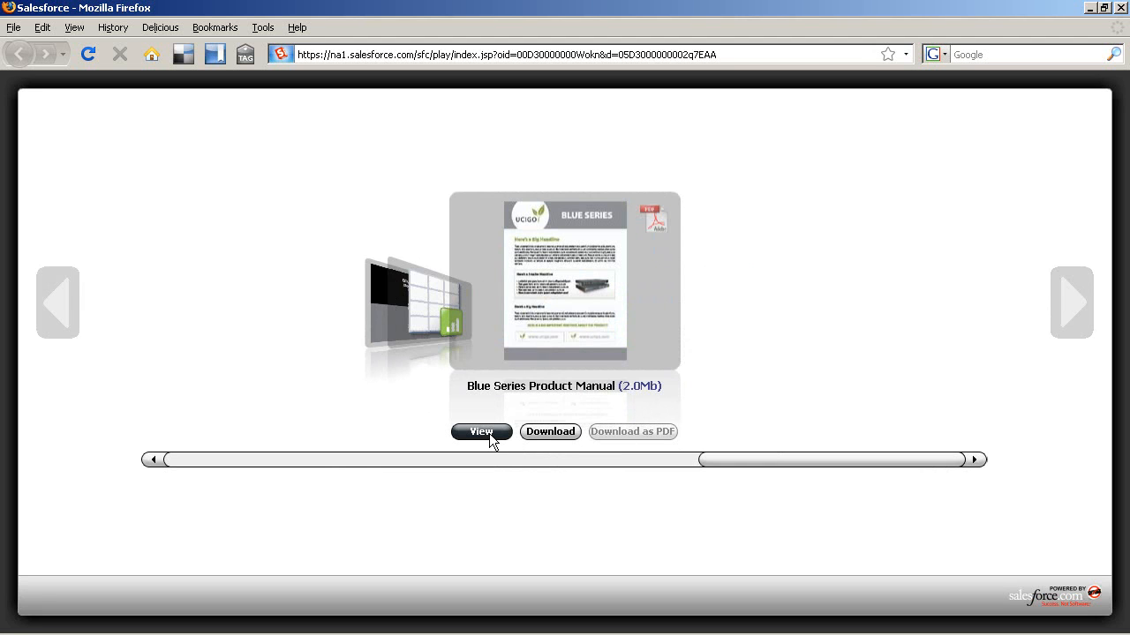
left_click(75, 314)
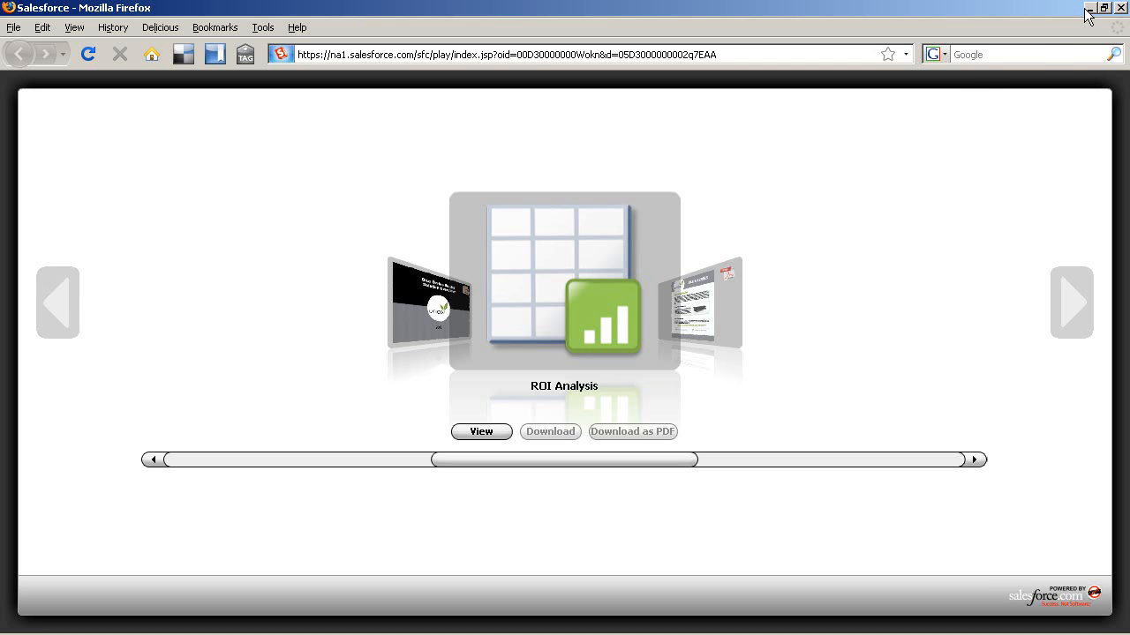
left_click(1121, 7)
Step: Load the Sales Rep's Dashboard and review My Most Viewed Content, led by Blue Series Solution Overview
left_click_drag(1127, 382, 1126, 97)
left_click(384, 137)
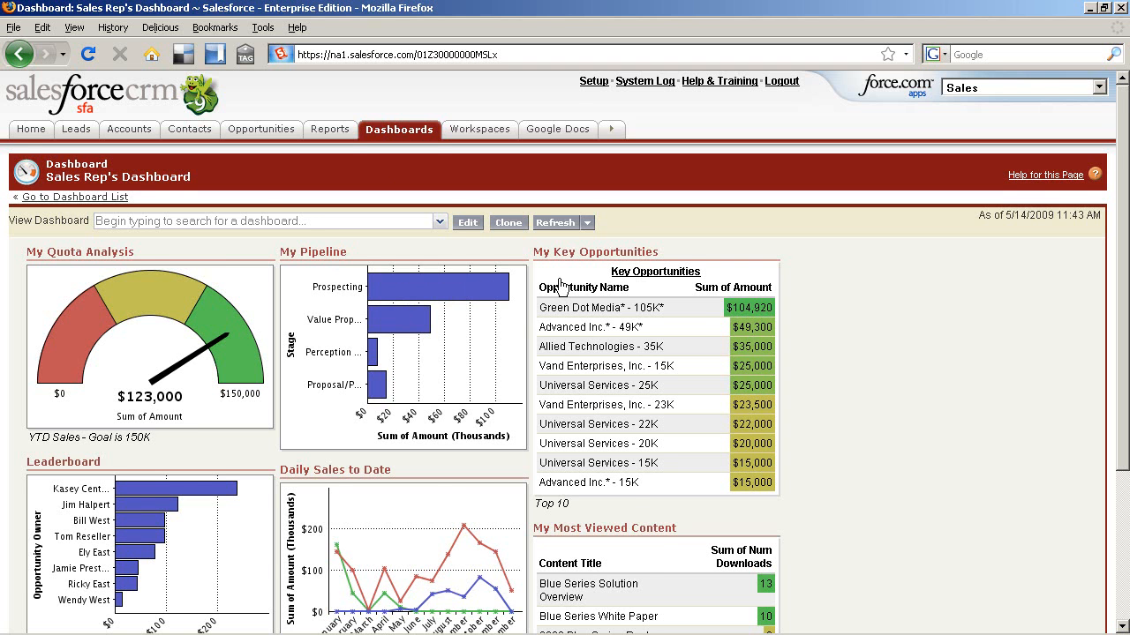
scroll(560, 286, "down", 4)
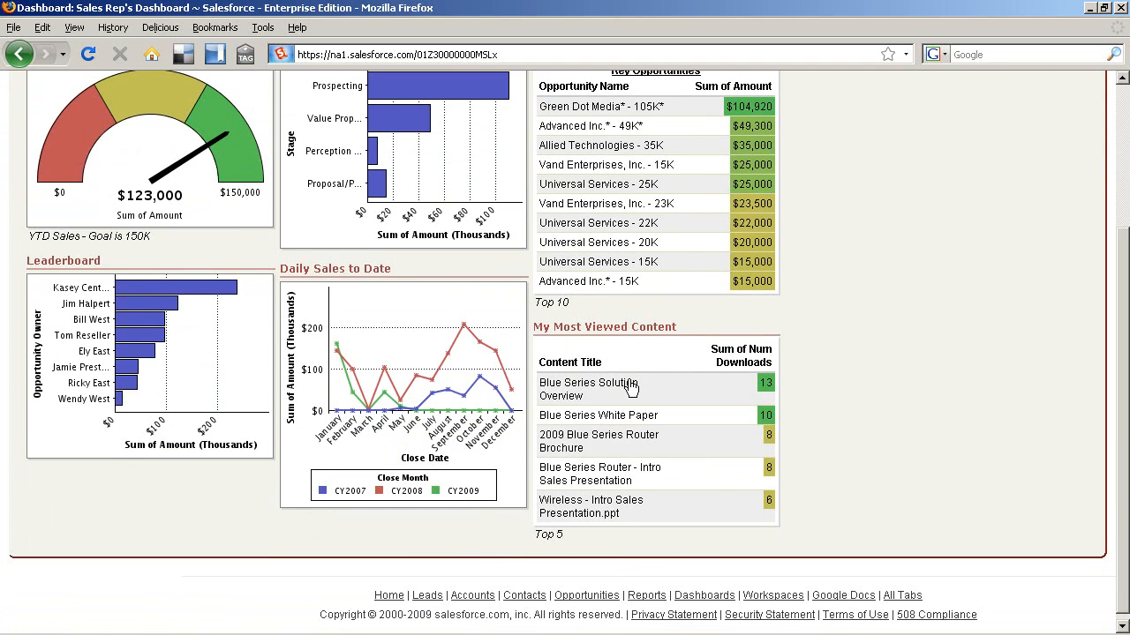
scroll(632, 388, "down", 1)
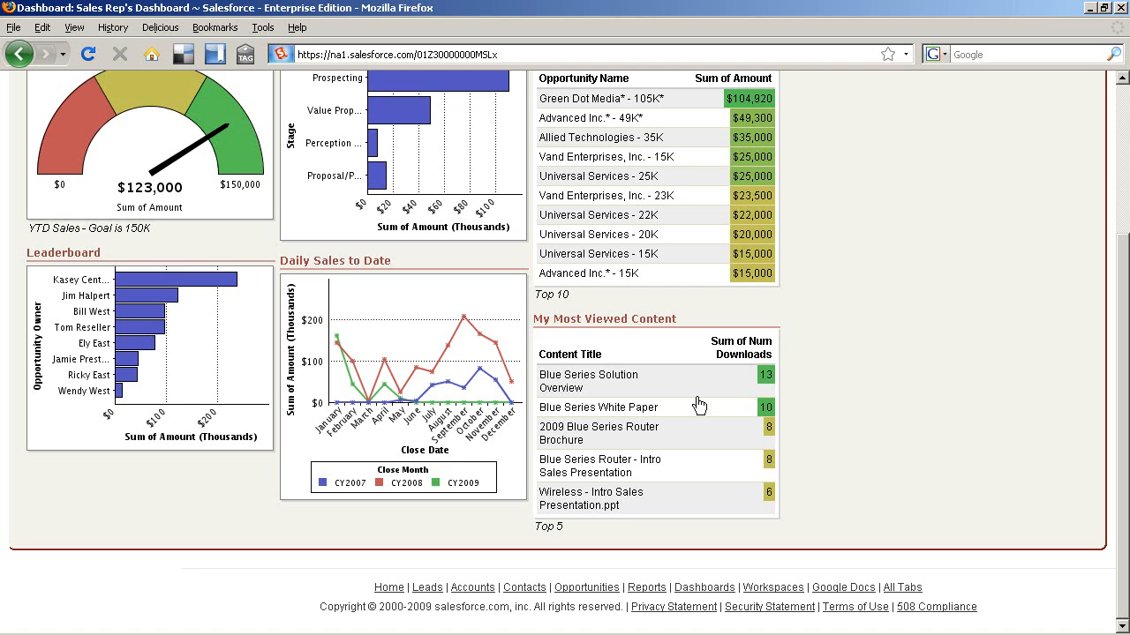
left_click(1008, 495)
scroll(1008, 495, "up", 4)
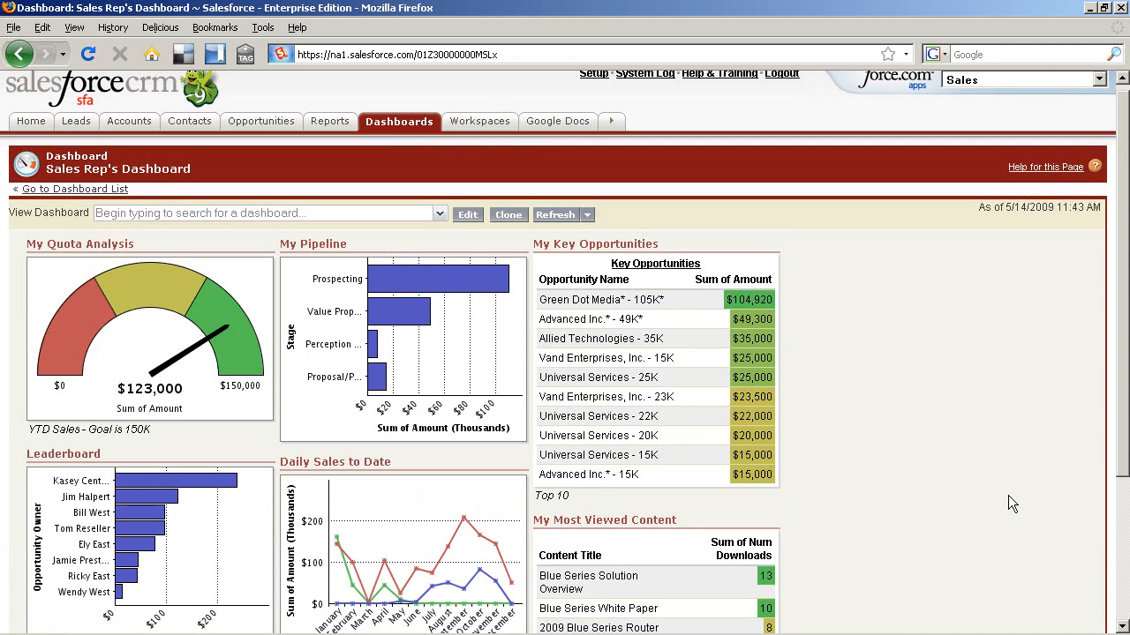
Step: Switch the view to the Sales Executive Dashboard and review its Most Valuable Content
left_click(439, 214)
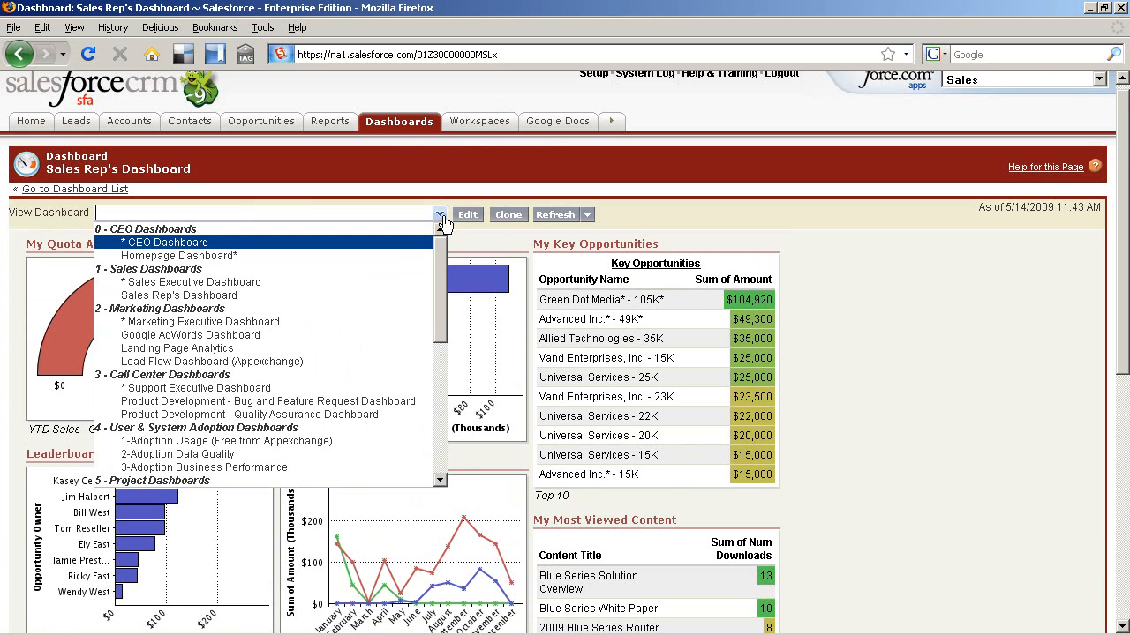
left_click(413, 281)
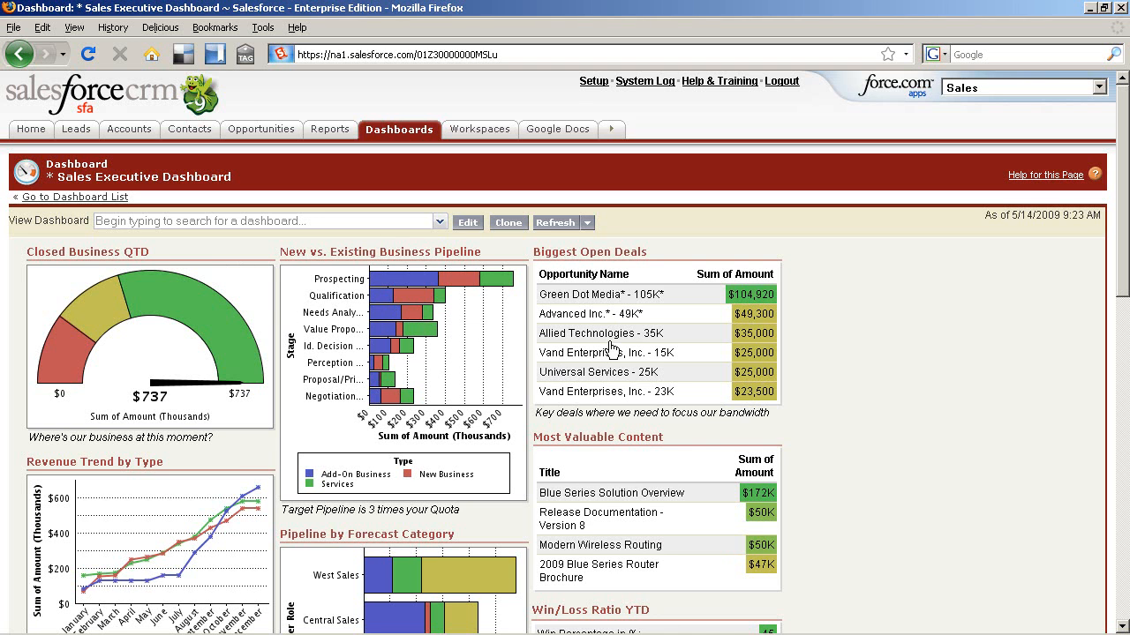
scroll(683, 429, "down", 3)
scroll(686, 436, "down", 1)
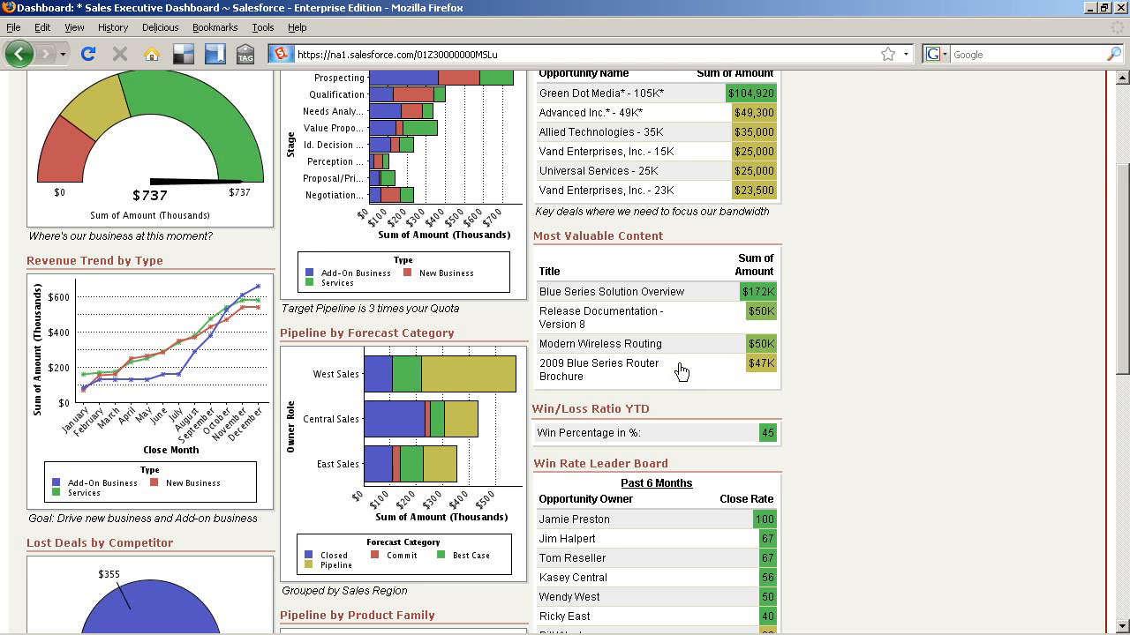
scroll(679, 371, "up", 3)
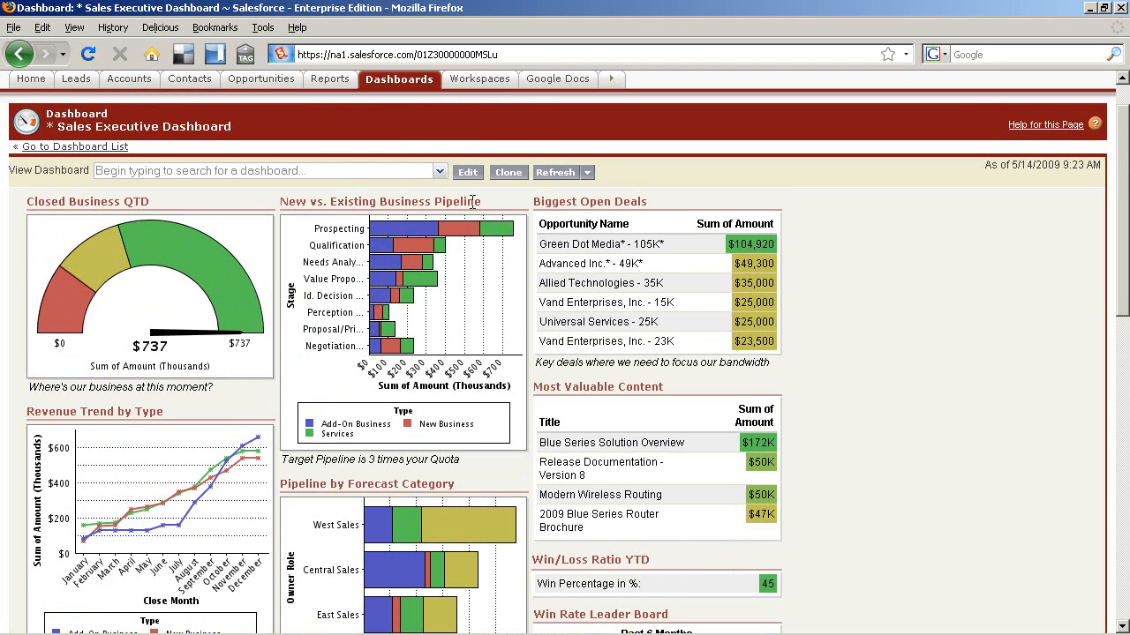
left_click(439, 172)
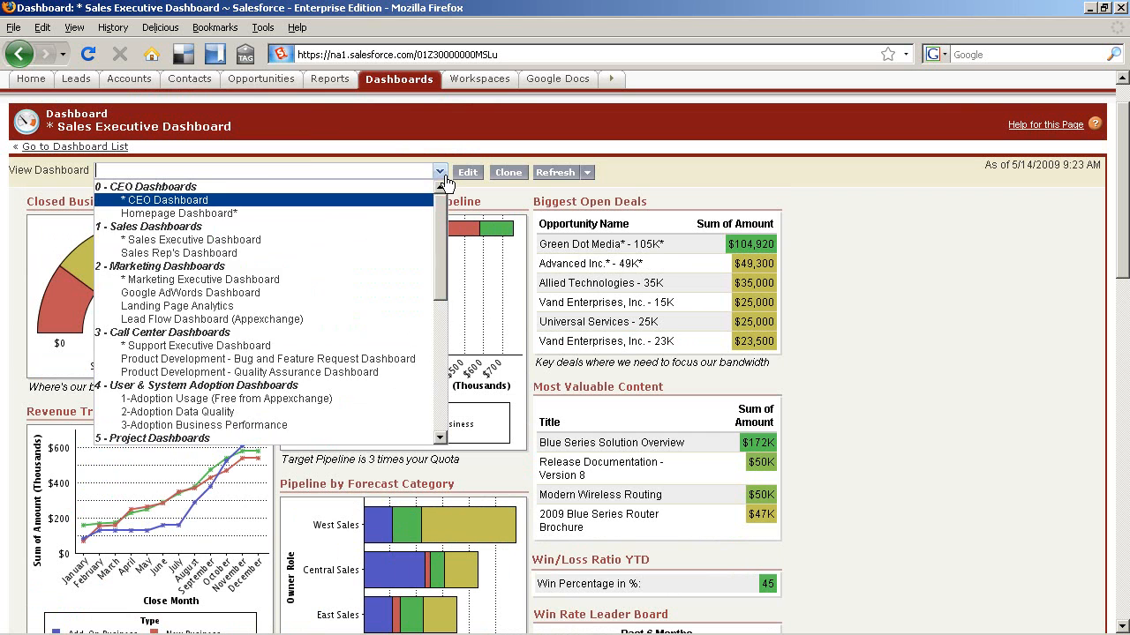
Step: Show the Marketing Executive Dashboard, then open Force.com AppExchange in a new tab
left_click(410, 281)
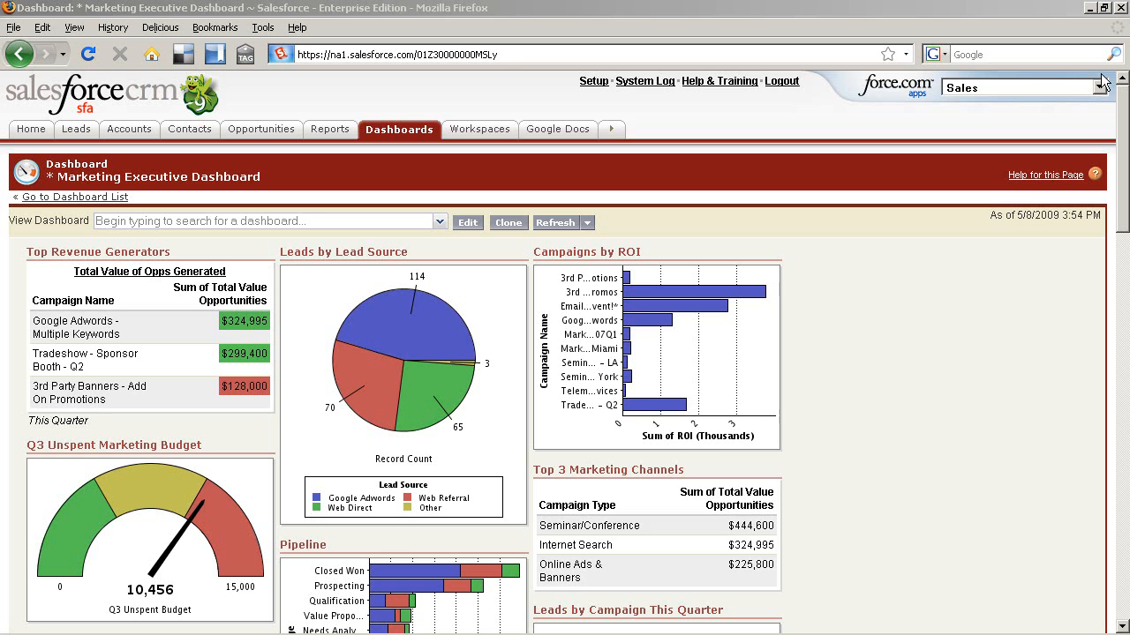
left_click(898, 83)
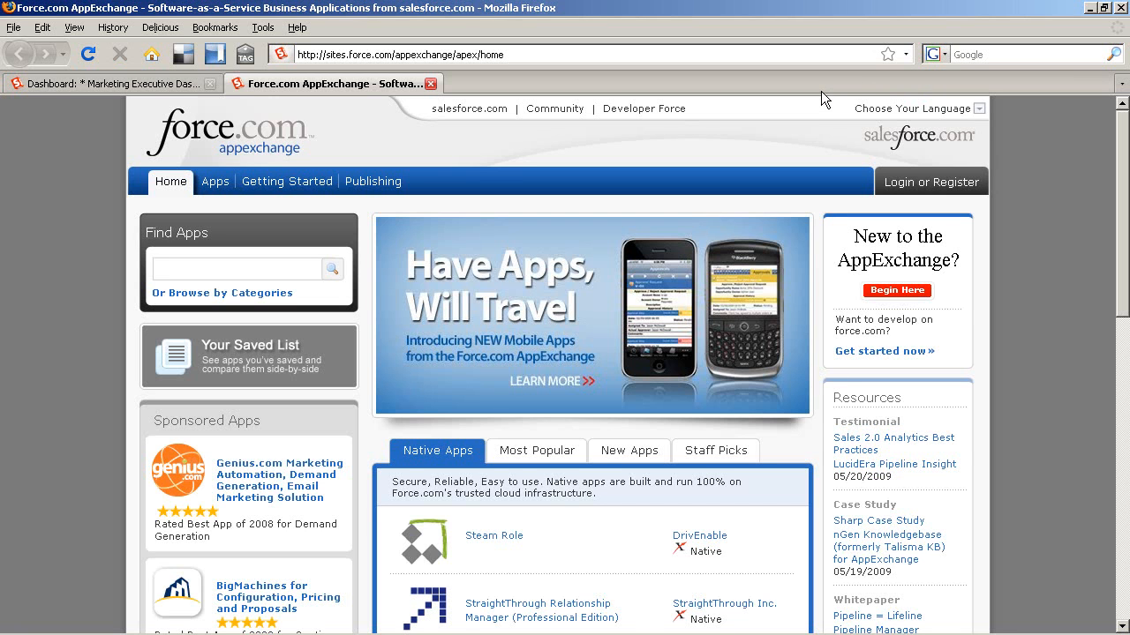
Step: Scroll the AppExchange home page and browse the Most Popular apps list
scroll(822, 115, "down", 2)
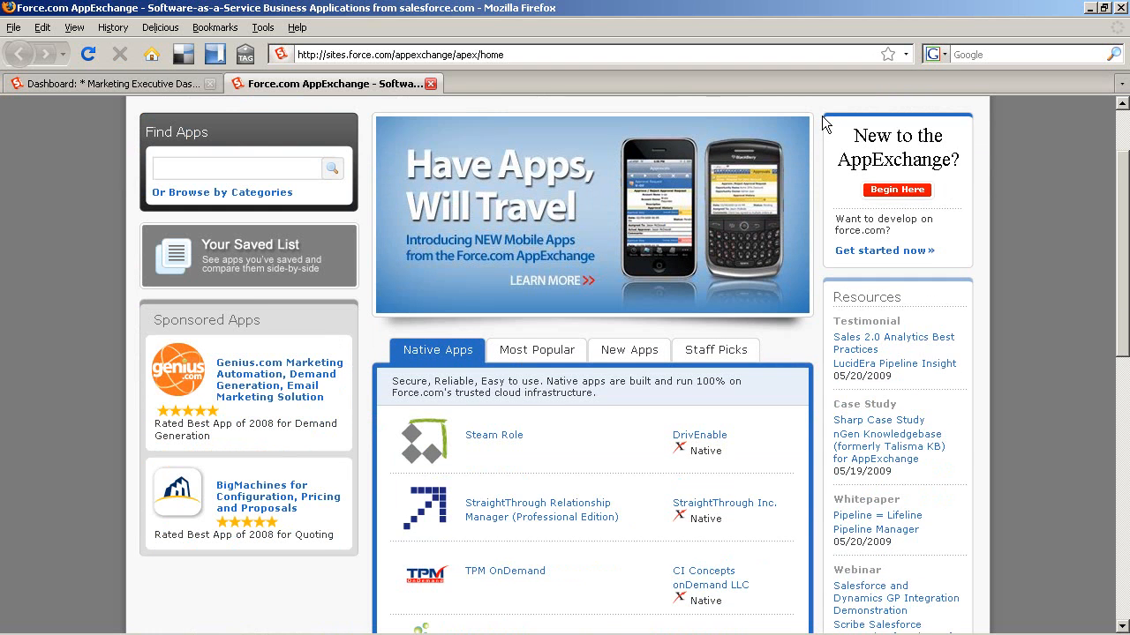
scroll(826, 124, "down", 3)
scroll(822, 114, "down", 1)
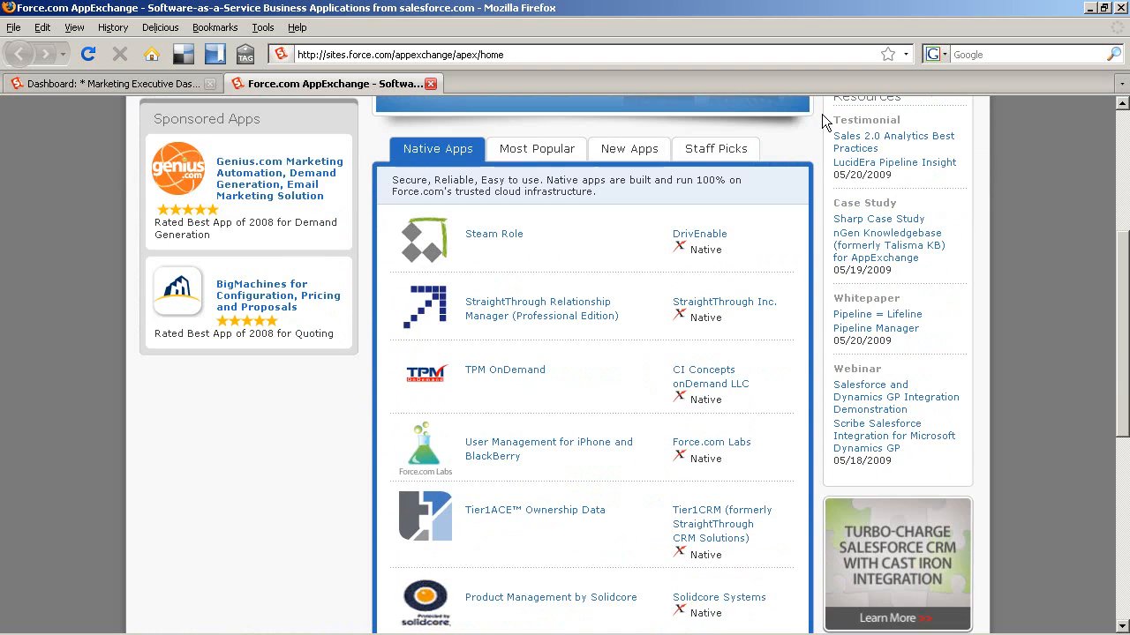
scroll(822, 114, "down", 2)
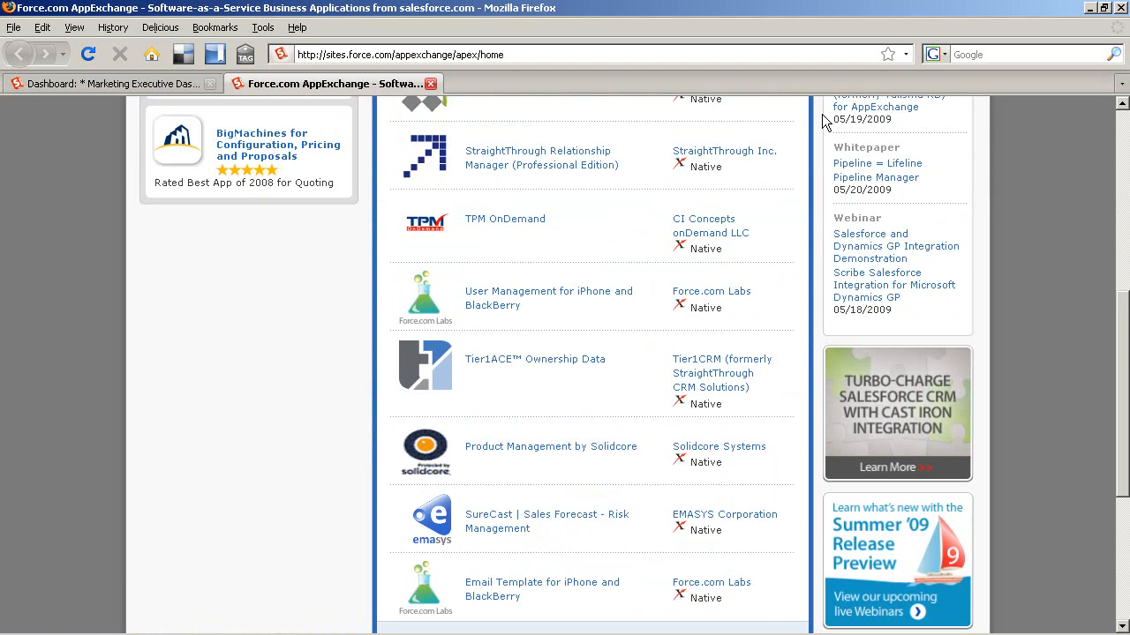
scroll(822, 114, "down", 3)
scroll(822, 114, "up", 2)
scroll(822, 120, "up", 2)
scroll(821, 121, "up", 2)
scroll(822, 114, "up", 1)
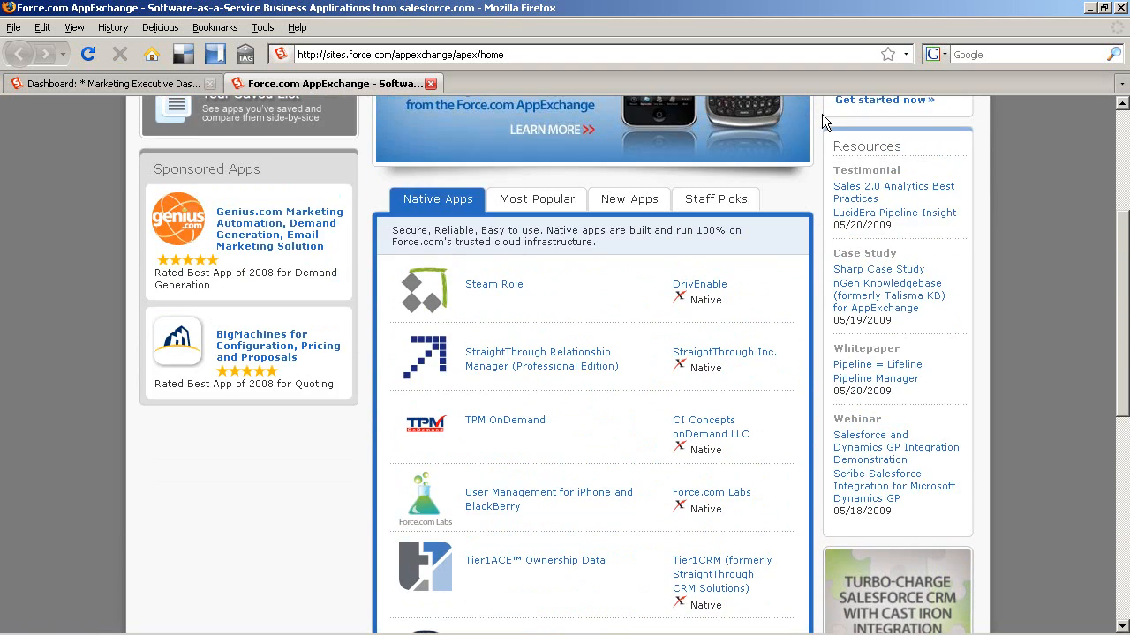
left_click(562, 201)
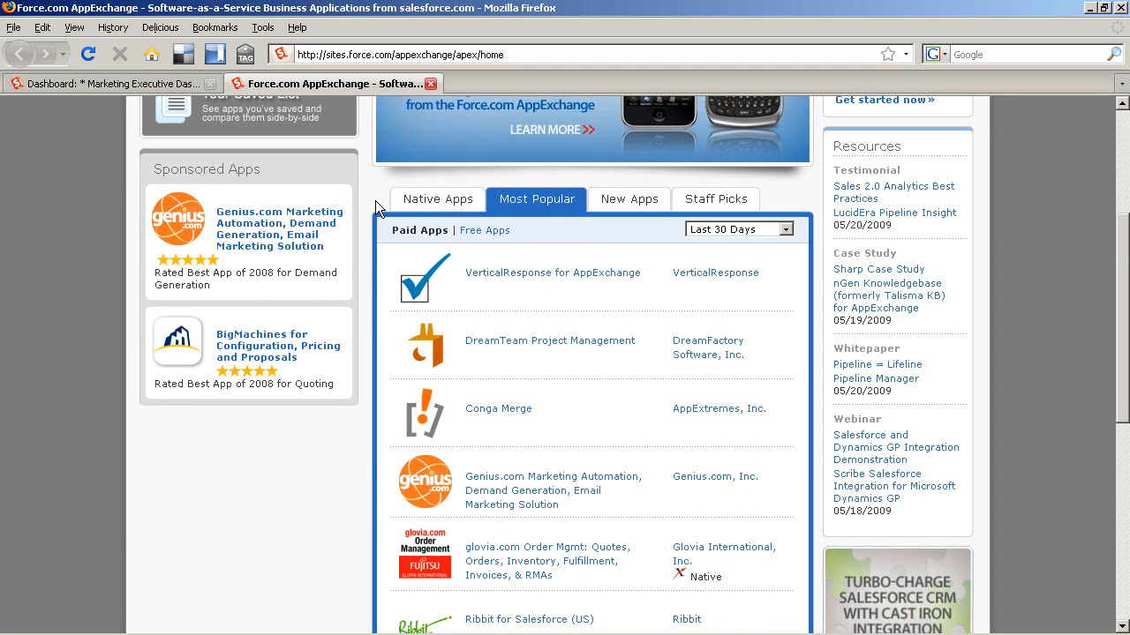
scroll(375, 205, "down", 2)
scroll(375, 201, "down", 2)
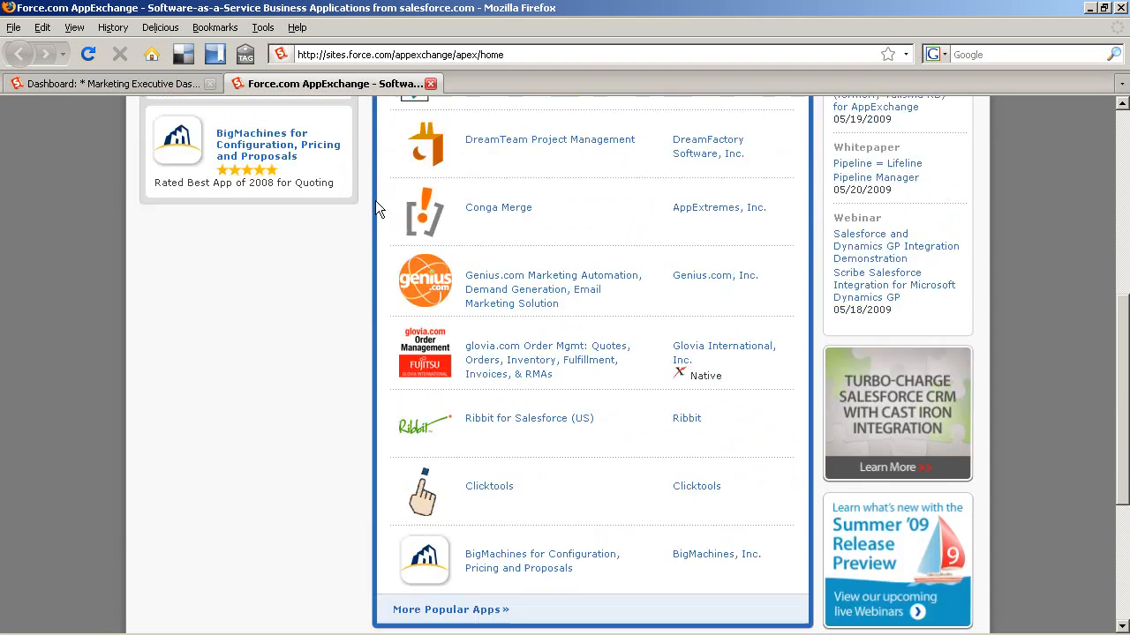
scroll(375, 207, "down", 2)
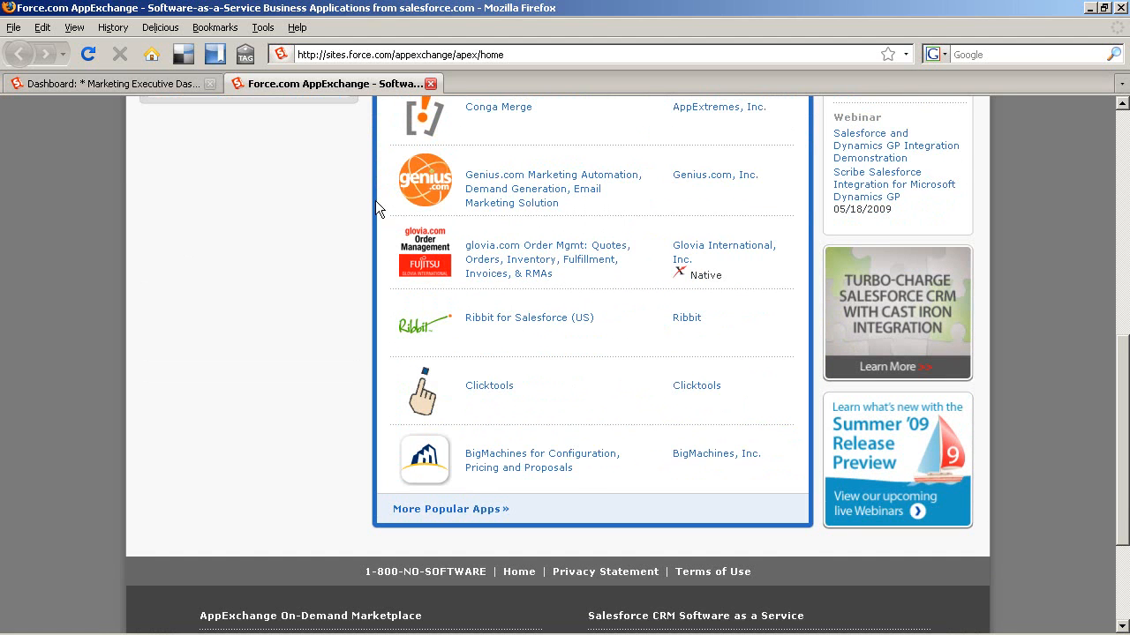
scroll(375, 210, "up", 3)
scroll(377, 209, "up", 2)
scroll(376, 201, "up", 3)
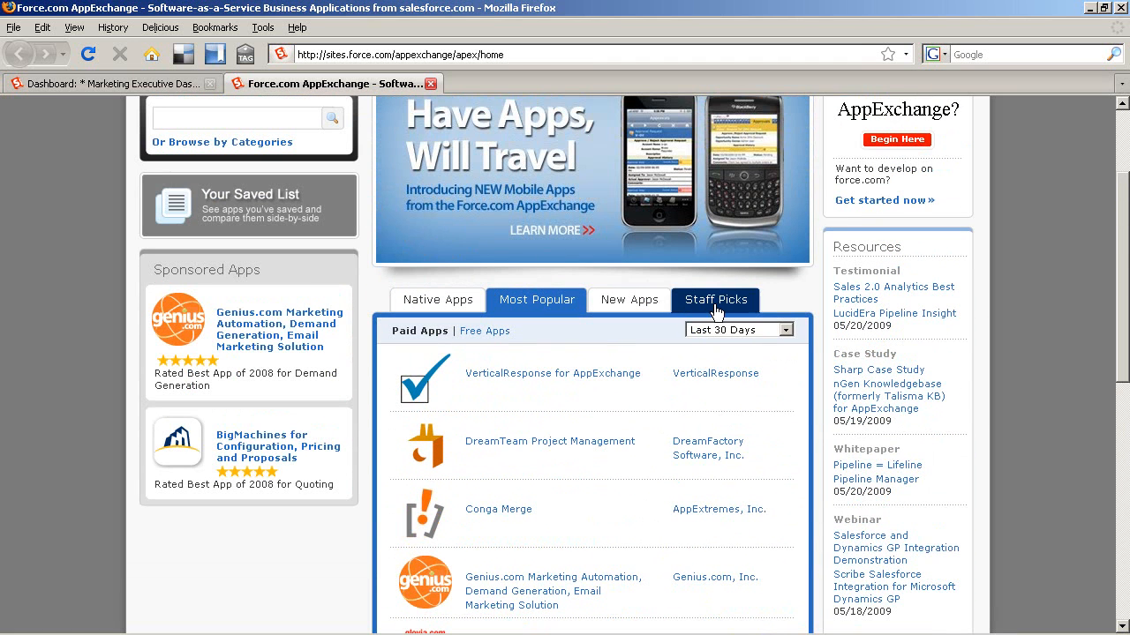
Step: List the Staff Picks apps, starting with VerticalResponse for AppExchange, Genius.com and DemandTools 2.0
left_click(717, 309)
scroll(795, 297, "down", 2)
scroll(796, 297, "down", 2)
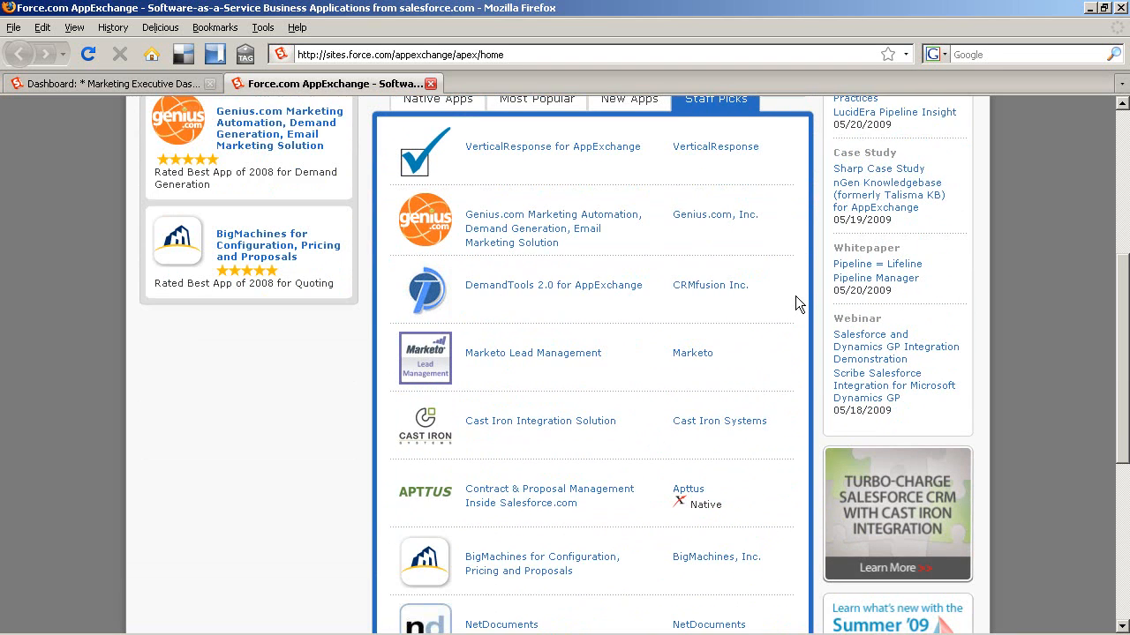
scroll(795, 303, "down", 2)
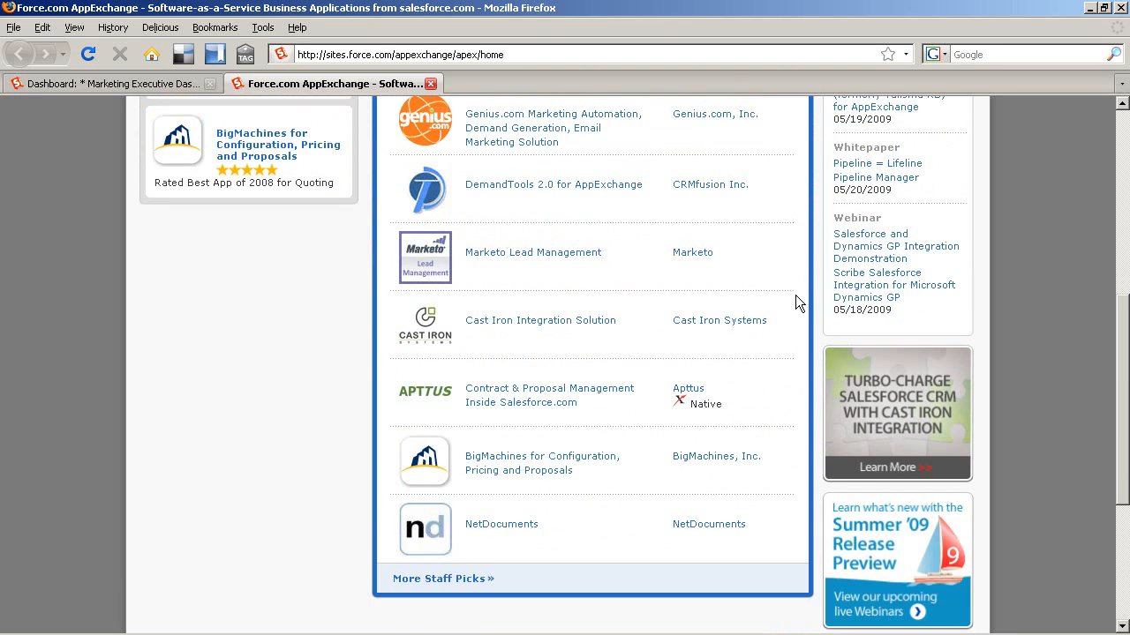
scroll(795, 302, "up", 4)
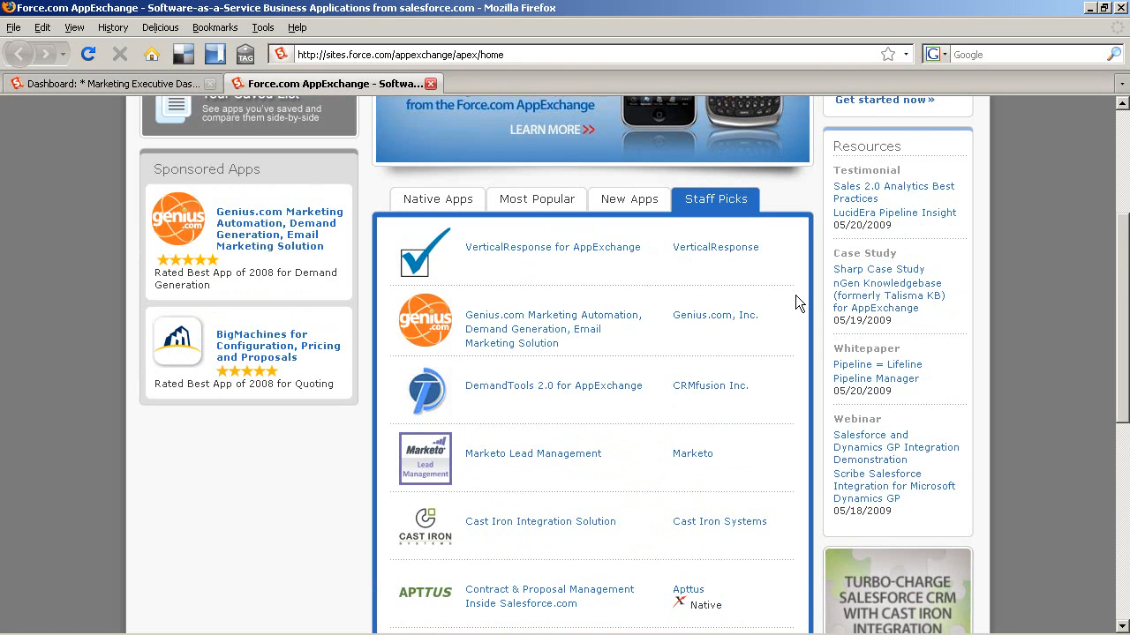
scroll(795, 303, "up", 5)
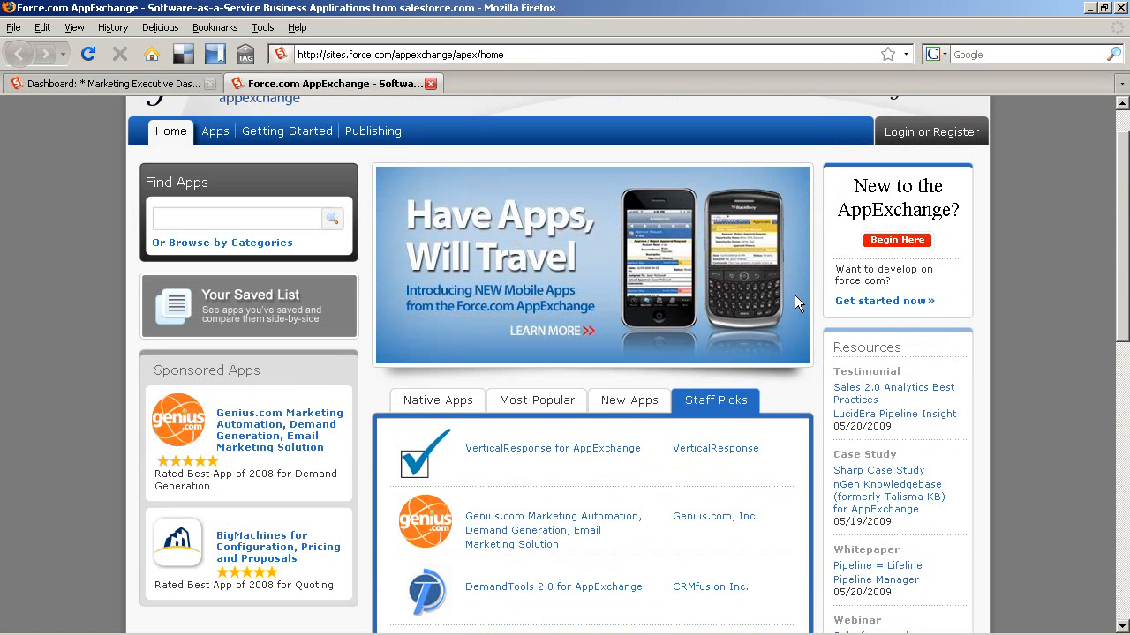